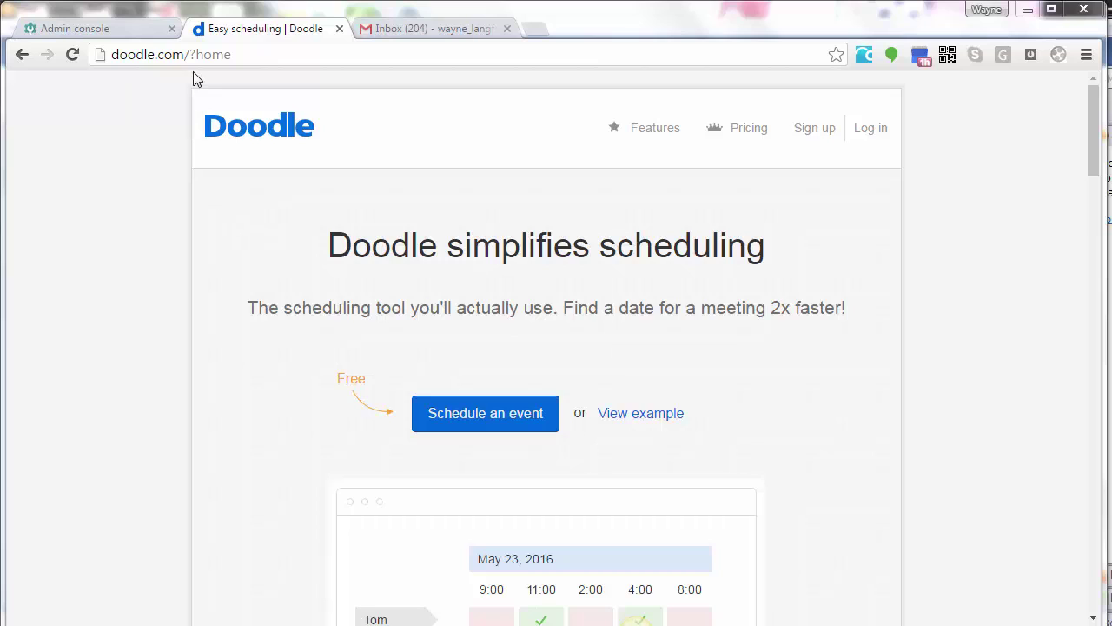
Step: Log in to Doodle through Google, choosing the school account from the account list
{"action": "left_click", "coordinate": [872, 132]}
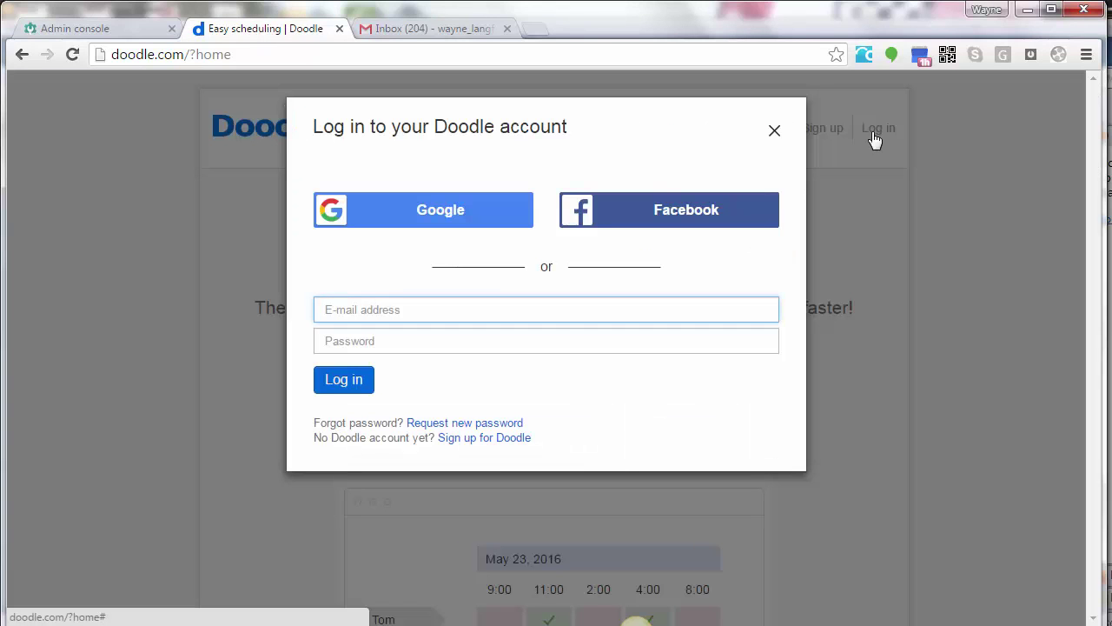
{"action": "left_click", "coordinate": [383, 216]}
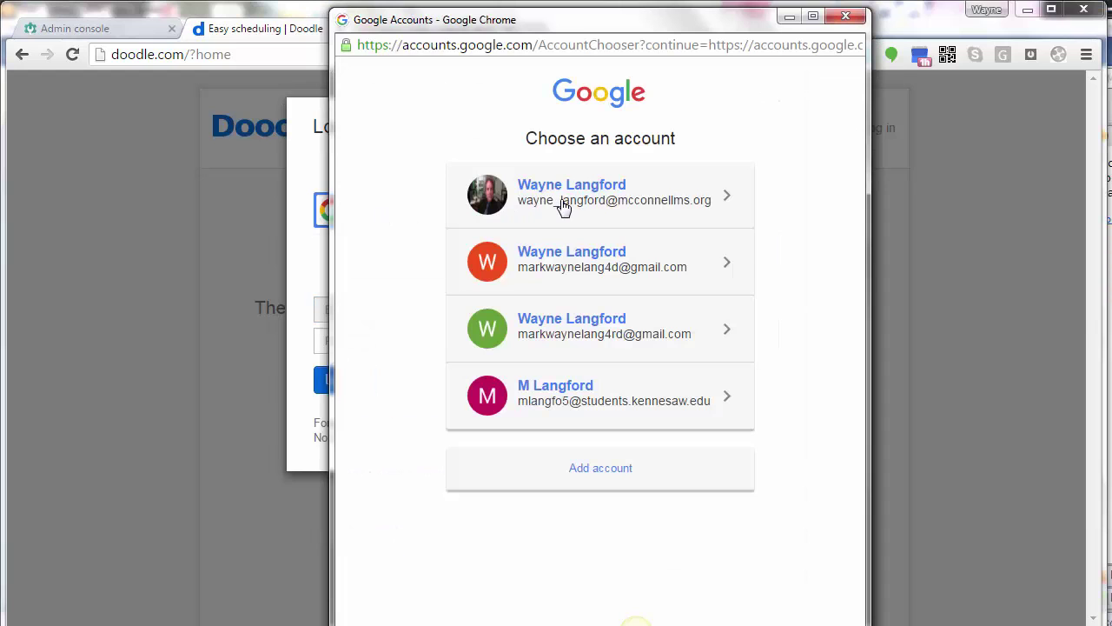
{"action": "left_click", "coordinate": [563, 206]}
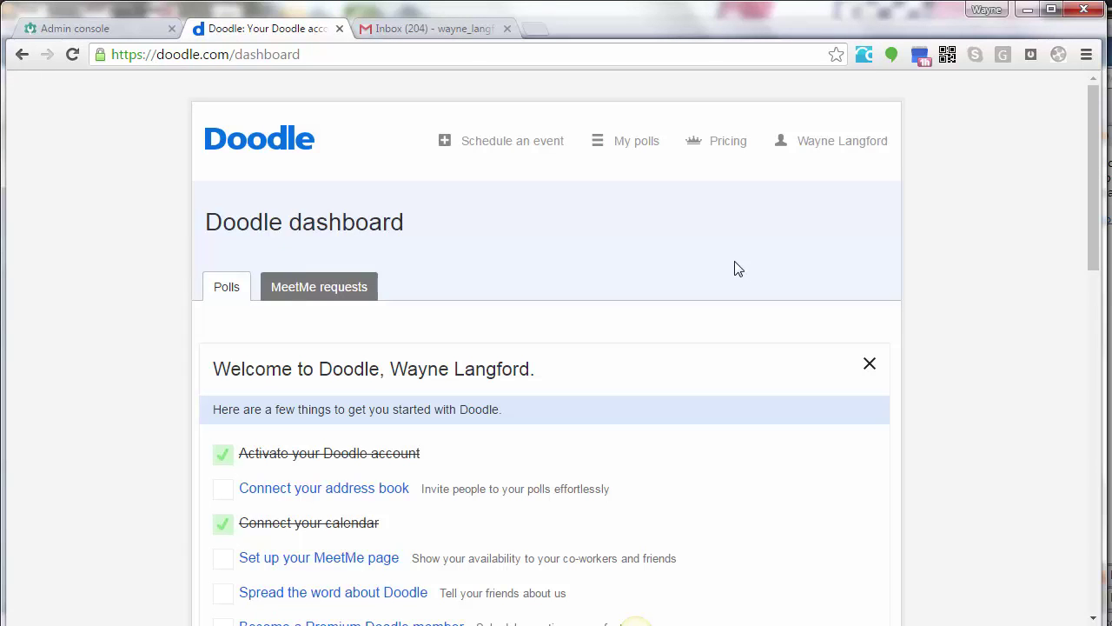
Step: Open the account management page and check the country and time zone choices in the profile settings
{"action": "left_click", "coordinate": [836, 146]}
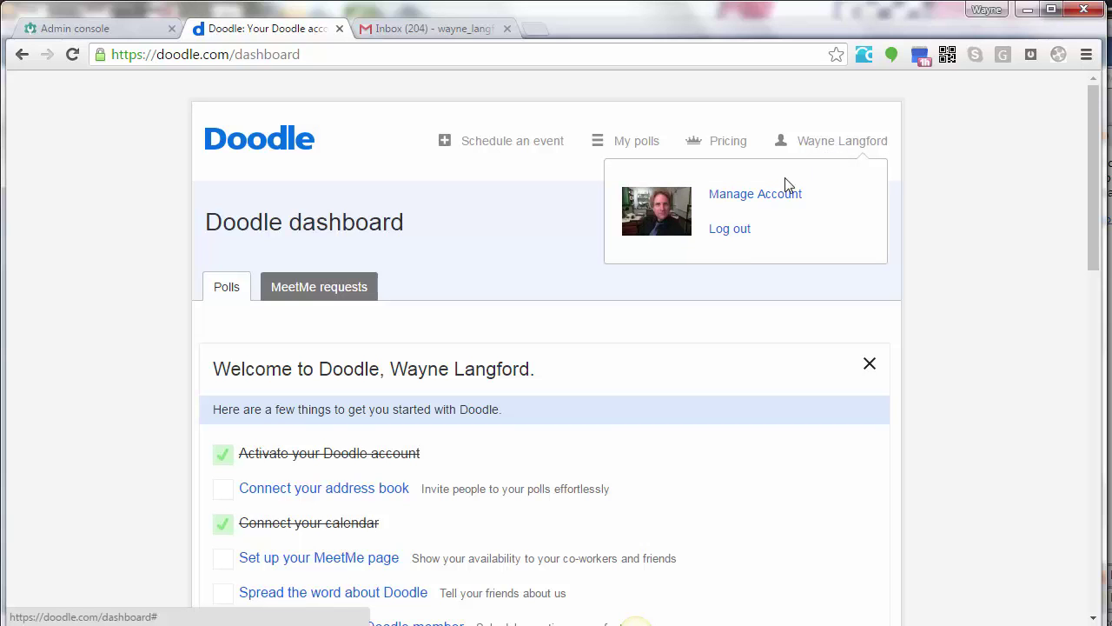
{"action": "left_click", "coordinate": [760, 196]}
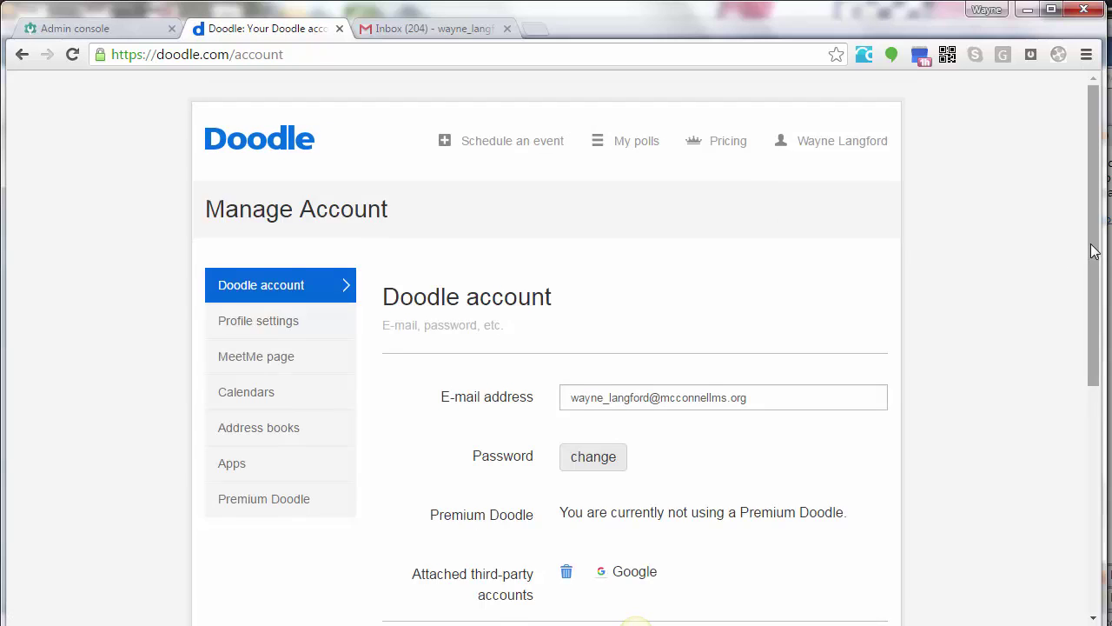
{"action": "left_click_drag", "start_coordinate": [1094, 252], "coordinate": [1094, 314]}
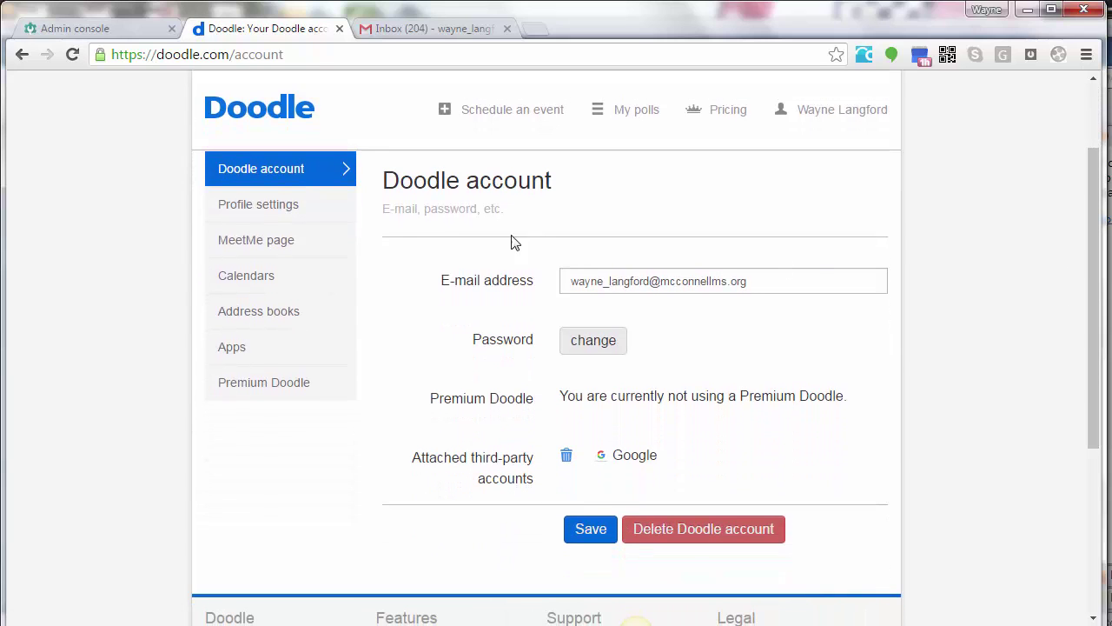
{"action": "left_click", "coordinate": [255, 206]}
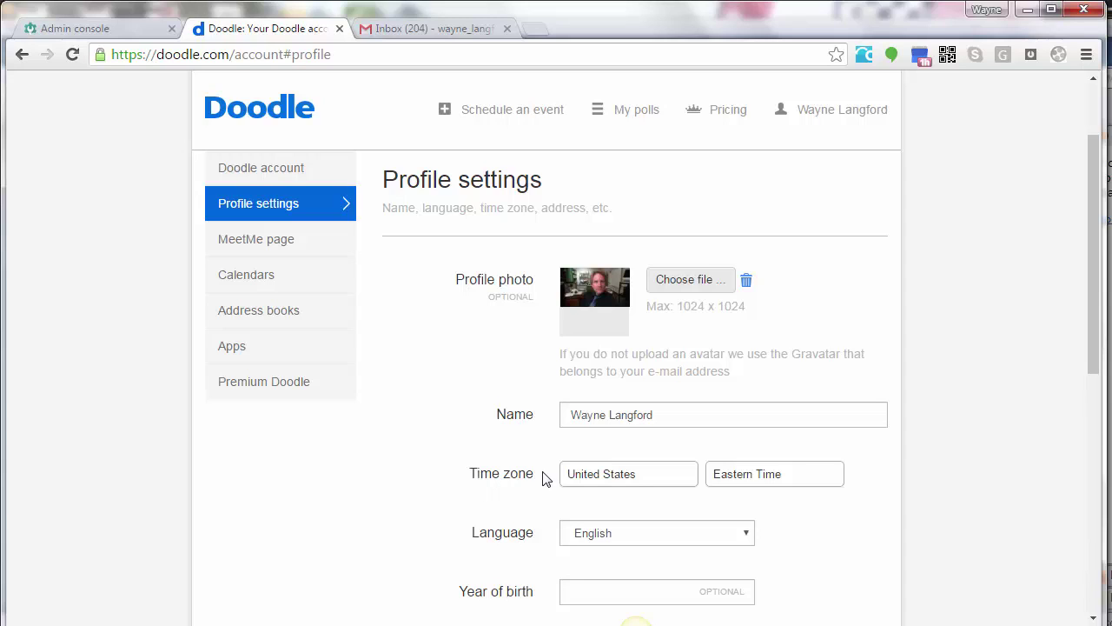
{"action": "left_click", "coordinate": [608, 478]}
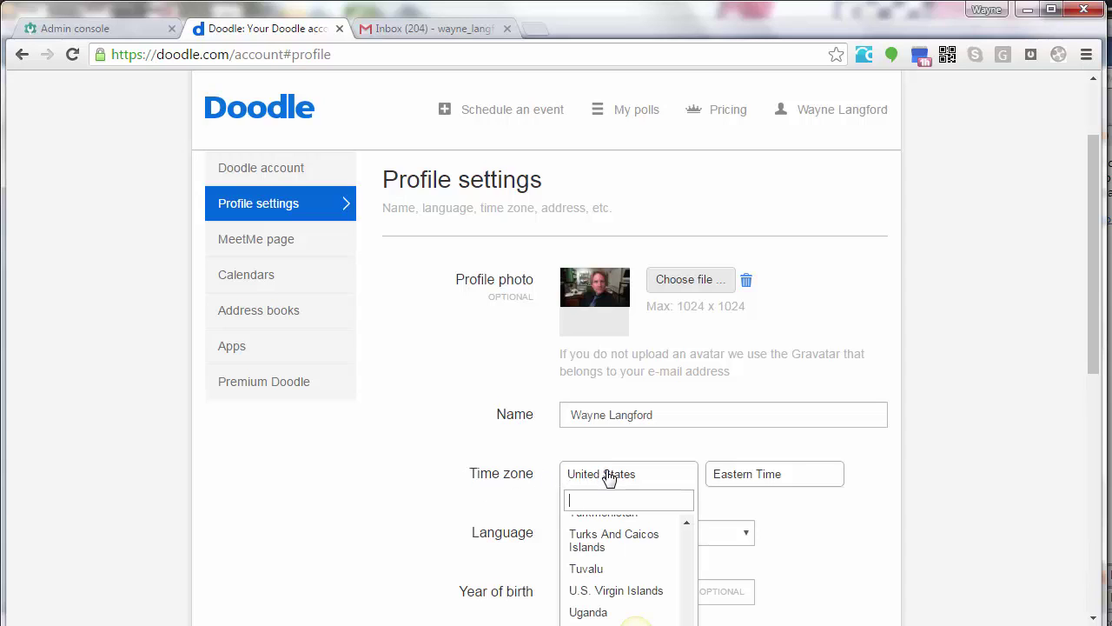
{"action": "left_click", "coordinate": [792, 452]}
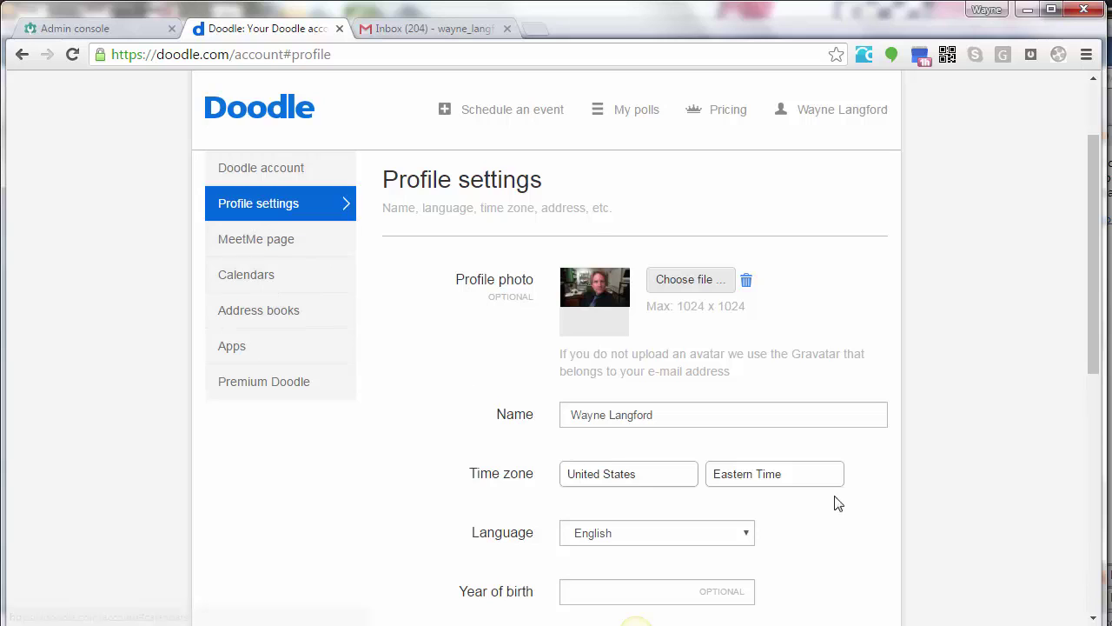
Step: Connect the school account's Google calendar to Doodle and allow the requested offline access
{"action": "left_click", "coordinate": [238, 277]}
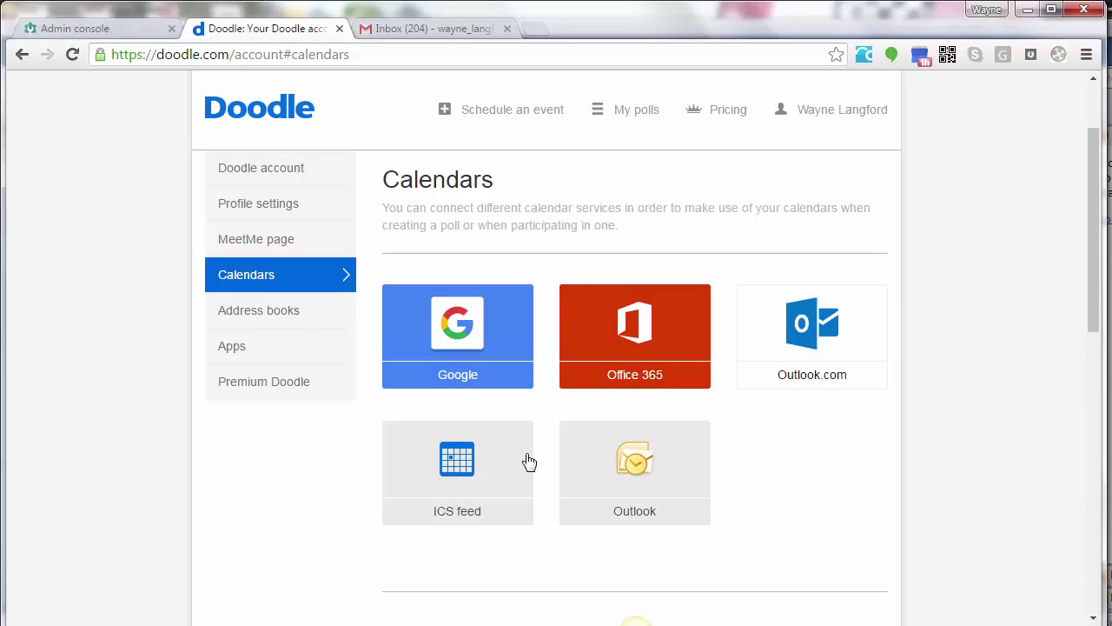
{"action": "left_click", "coordinate": [458, 349]}
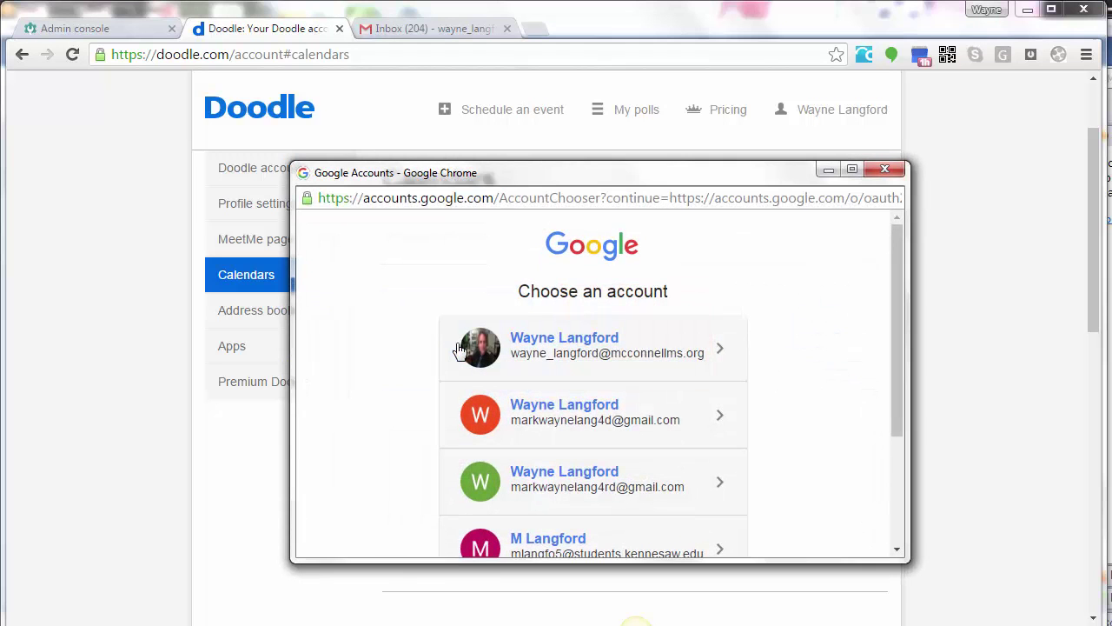
{"action": "left_click", "coordinate": [514, 355]}
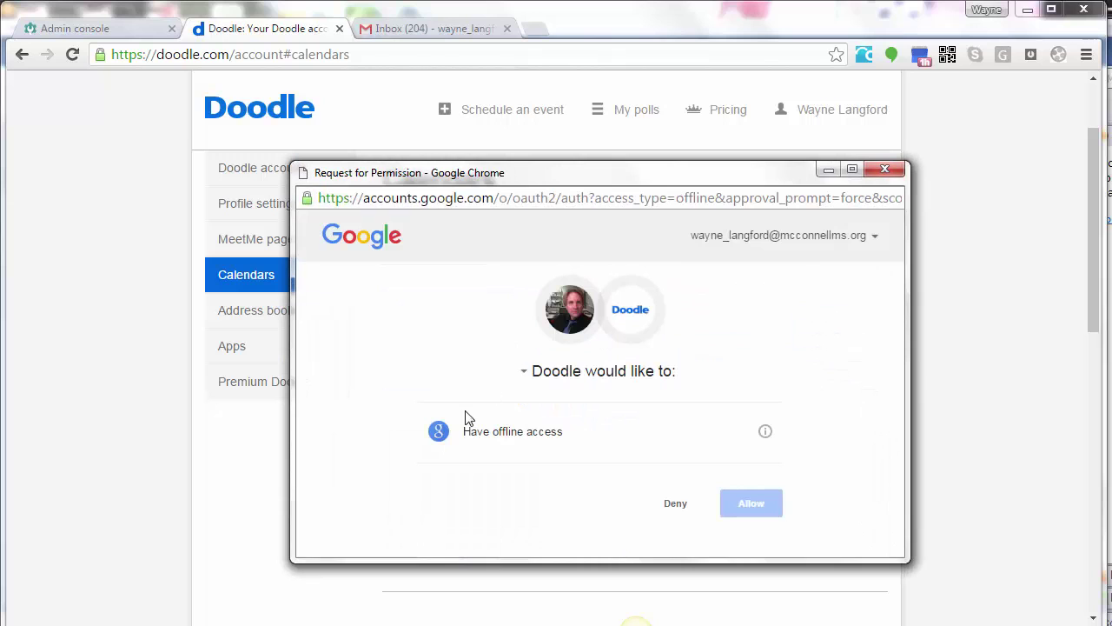
{"action": "left_click", "coordinate": [750, 504]}
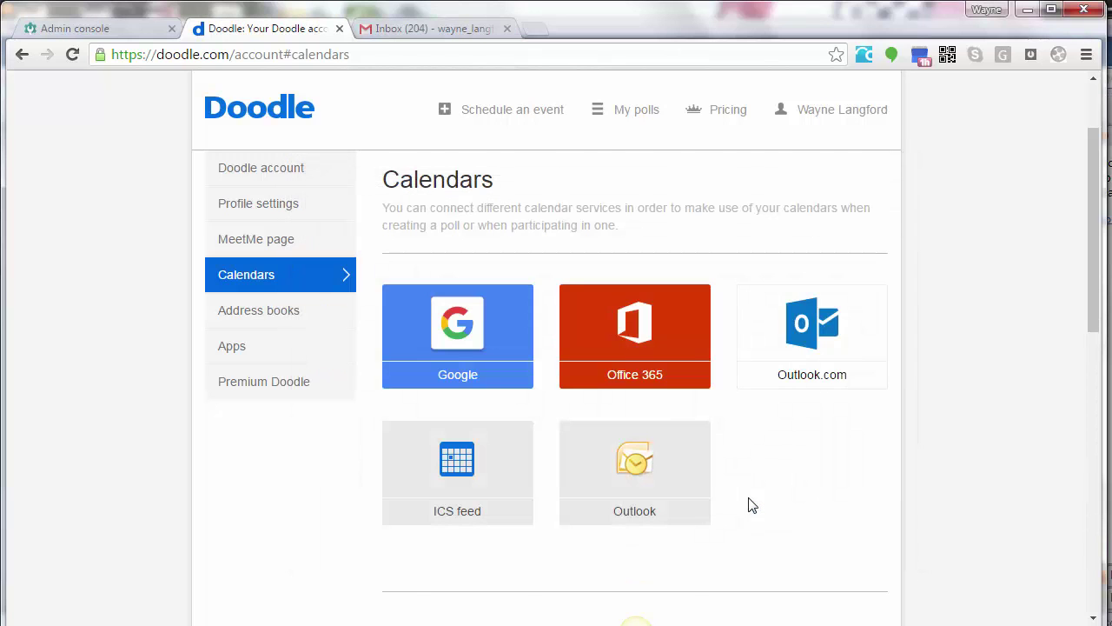
Step: Start scheduling a new event with the title "Conferences" and the location "Classroom"
{"action": "left_click", "coordinate": [492, 116]}
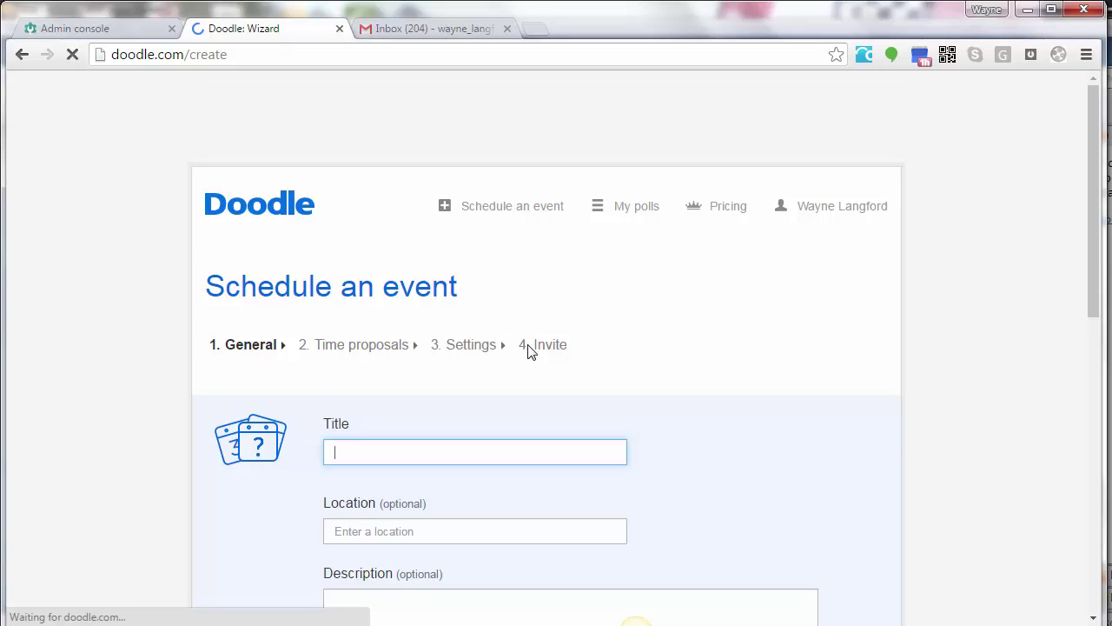
{"action": "type", "text": "Co"}
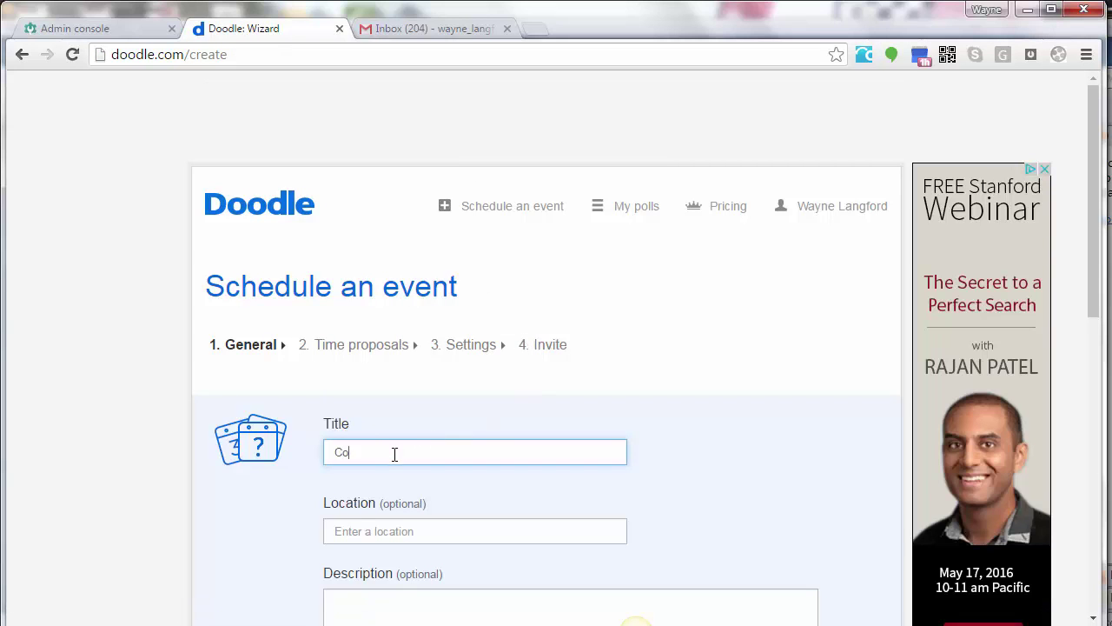
{"action": "type", "text": "nferences"}
{"action": "left_click", "coordinate": [386, 532]}
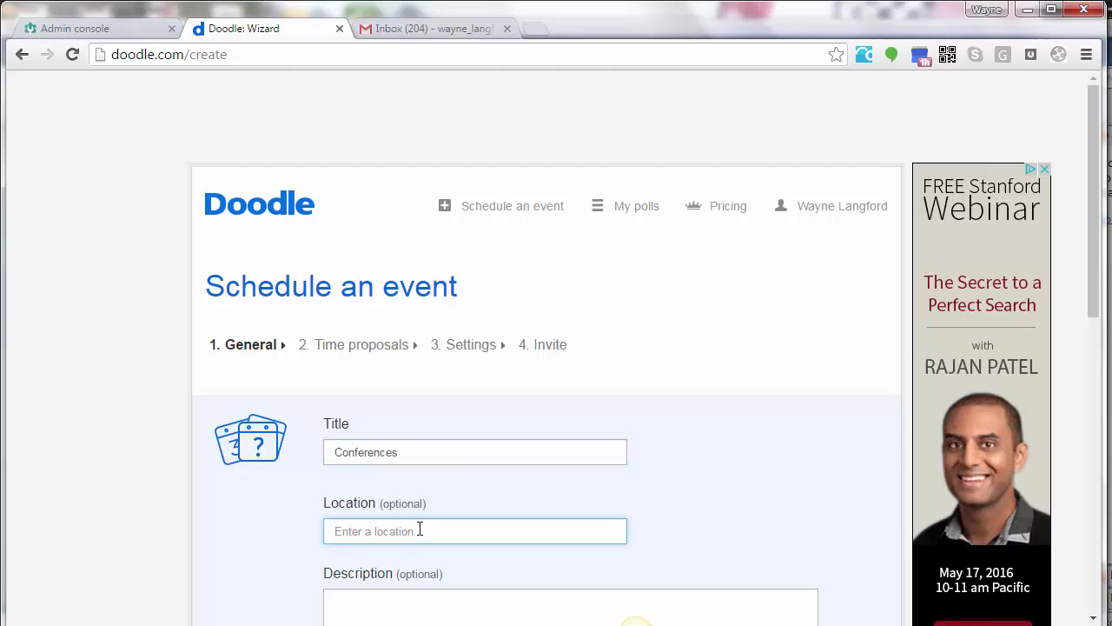
{"action": "type", "text": "Classro"}
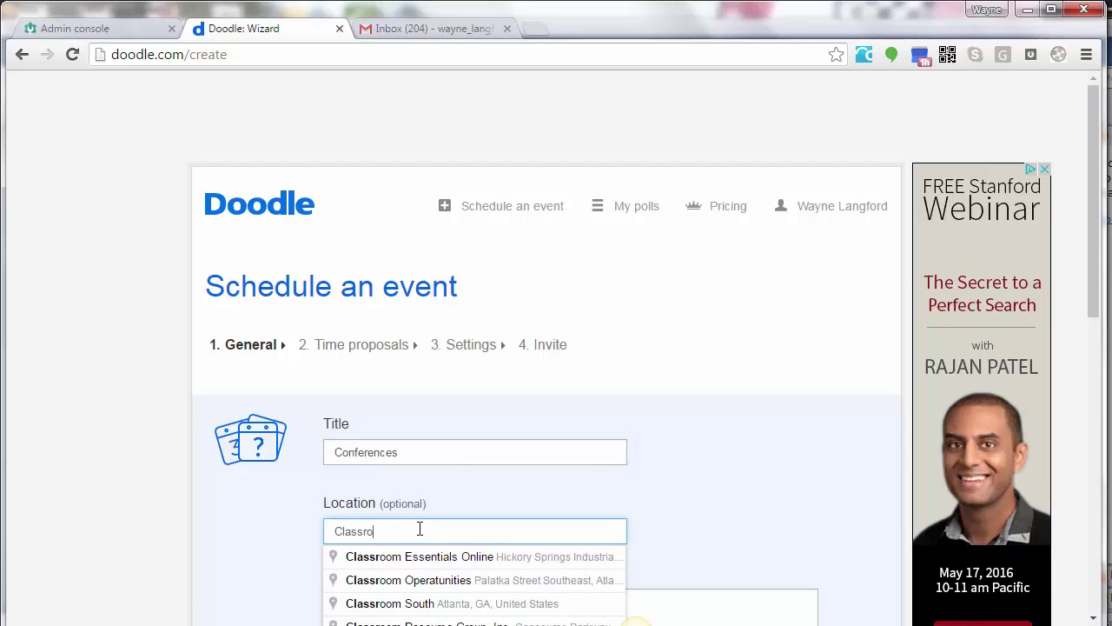
{"action": "type", "text": "om"}
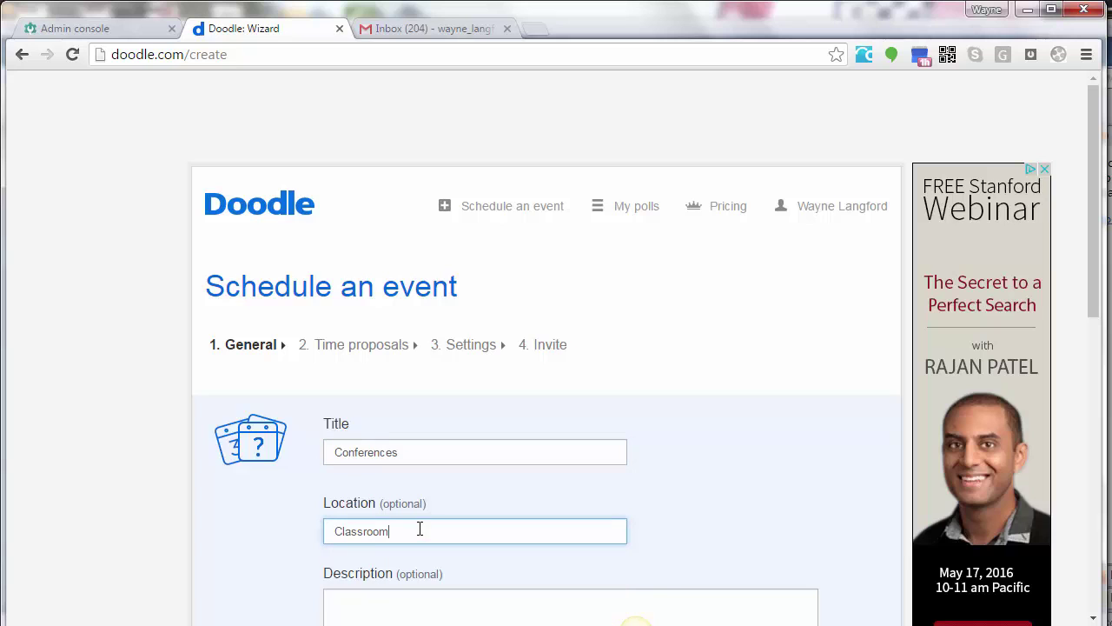
Step: Enter the event description "Please enter your student's name." and continue to the time proposals
{"action": "left_click", "coordinate": [601, 604]}
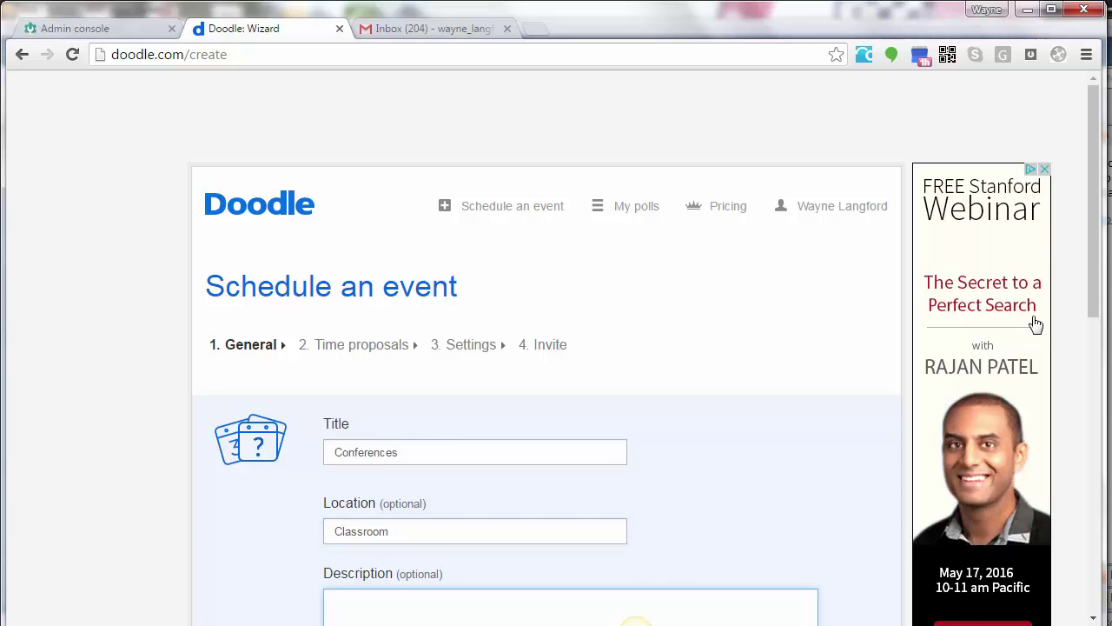
{"action": "scroll", "coordinate": [1091, 285], "scroll_direction": "down", "scroll_amount": 3}
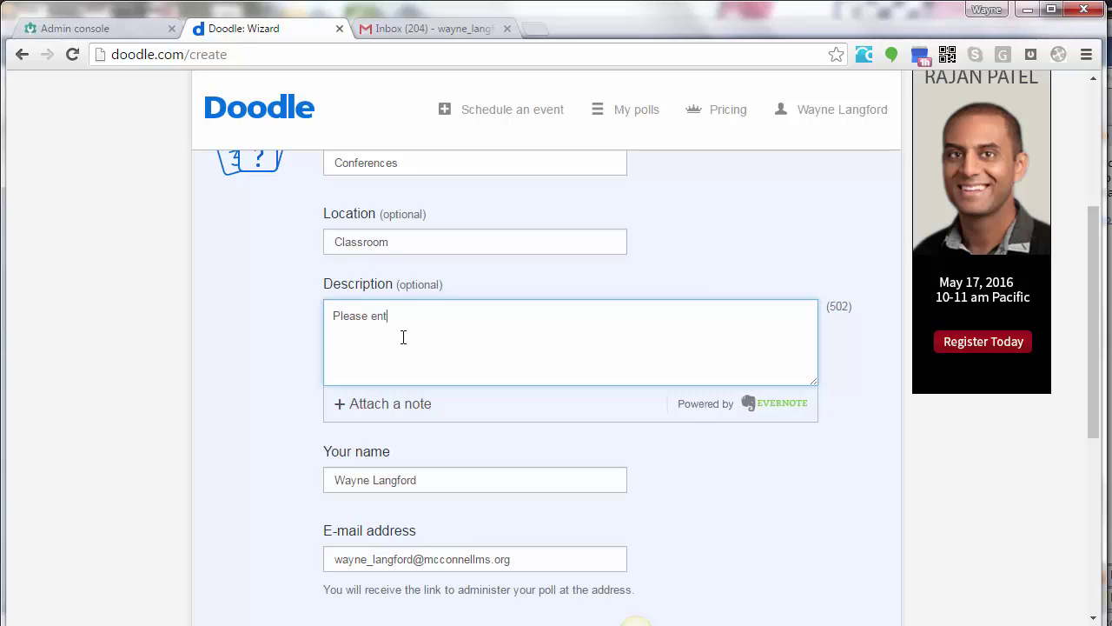
{"action": "type", "text": "your student's name."}
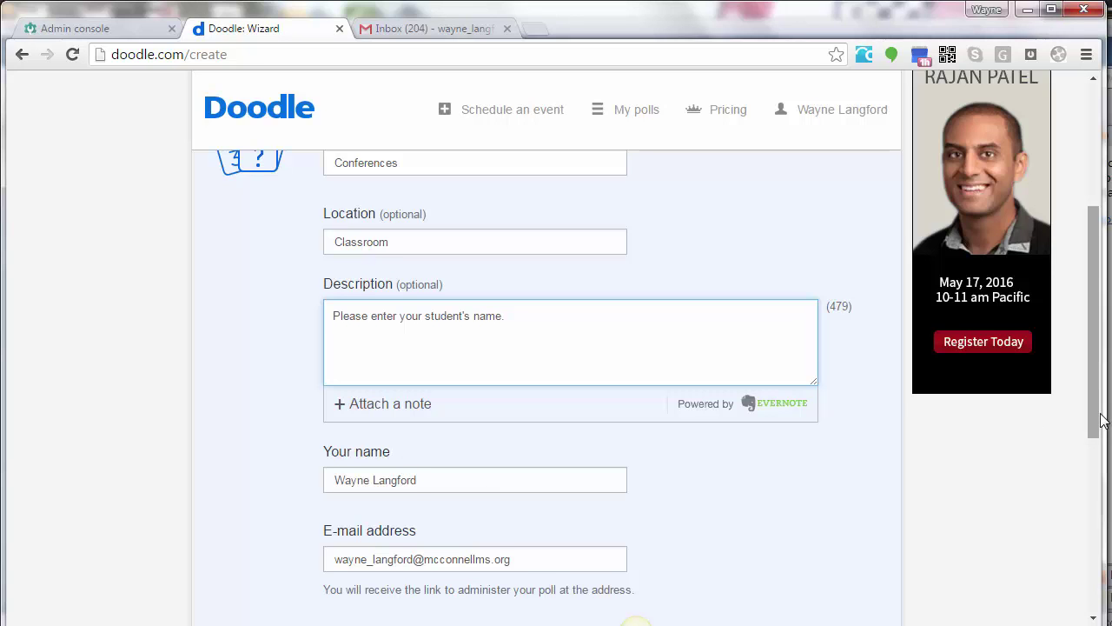
{"action": "left_click_drag", "start_coordinate": [1097, 415], "coordinate": [1095, 445]}
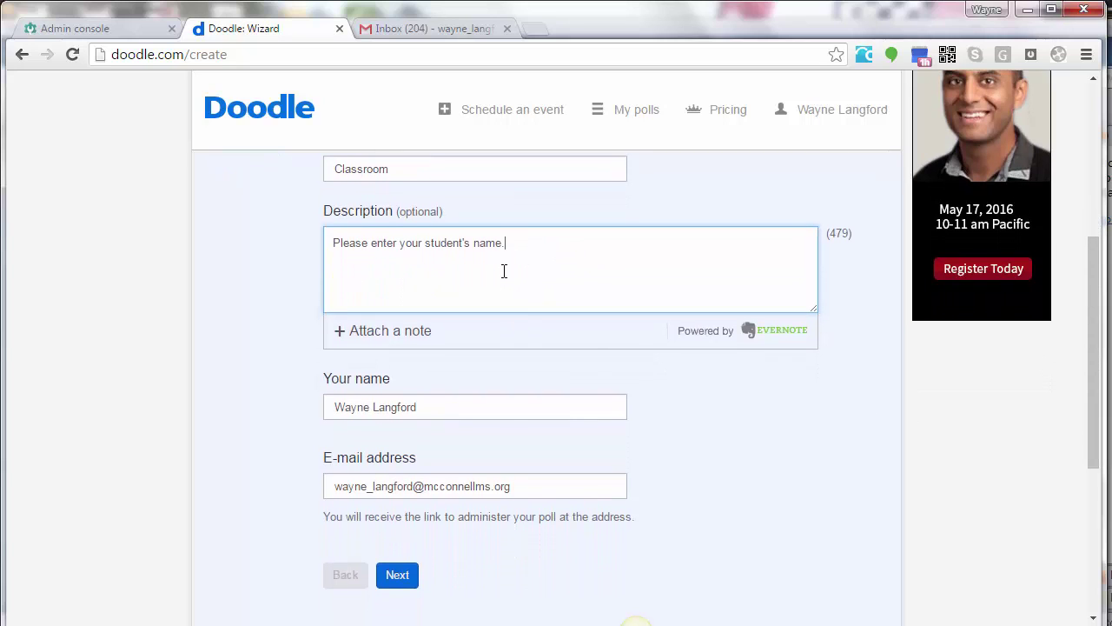
{"action": "left_click", "coordinate": [401, 576]}
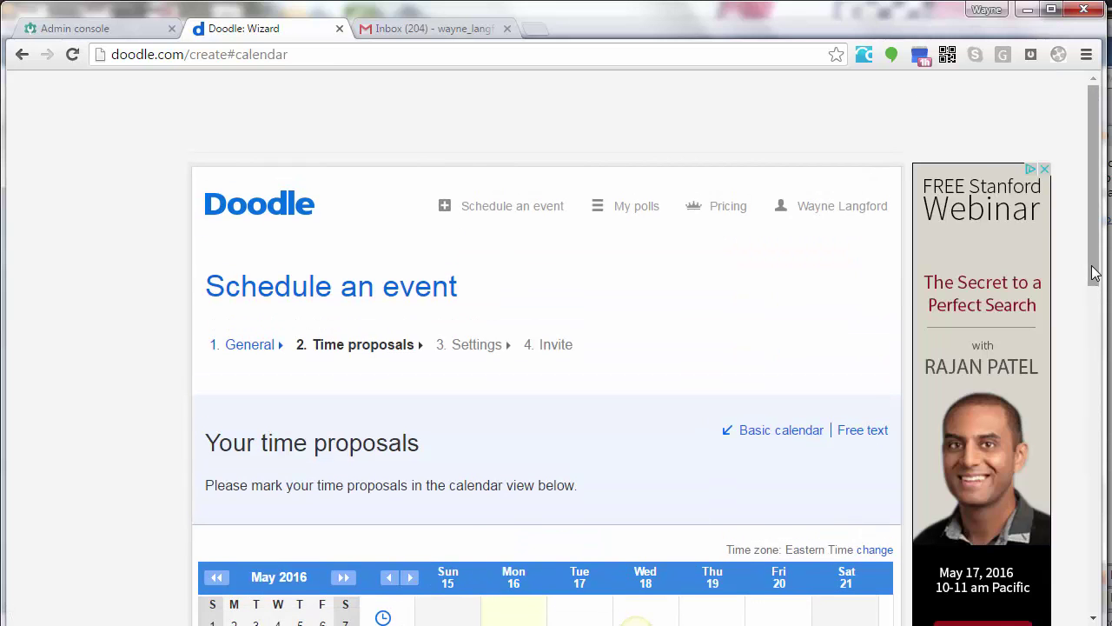
Step: Propose conference times on May 17 at 8:15 and 9:30 AM, May 18 at 8:45 and 10:00 AM, and May 19 at 8:15 and 9:30 AM
{"action": "left_click_drag", "start_coordinate": [1094, 273], "coordinate": [1096, 389]}
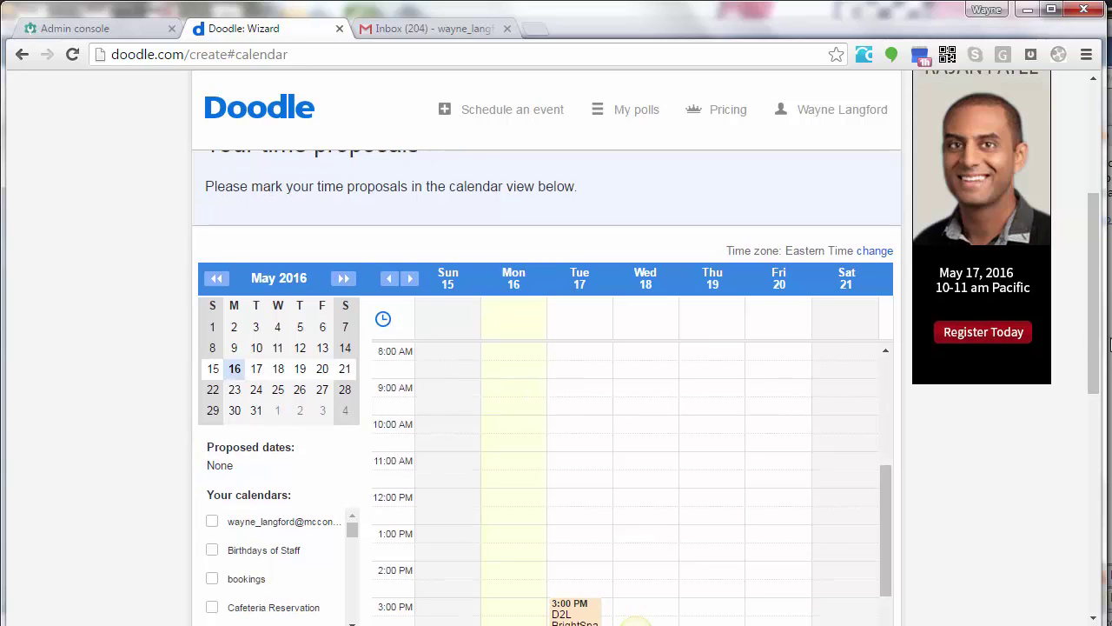
{"action": "left_click_drag", "start_coordinate": [1093, 351], "coordinate": [1093, 359]}
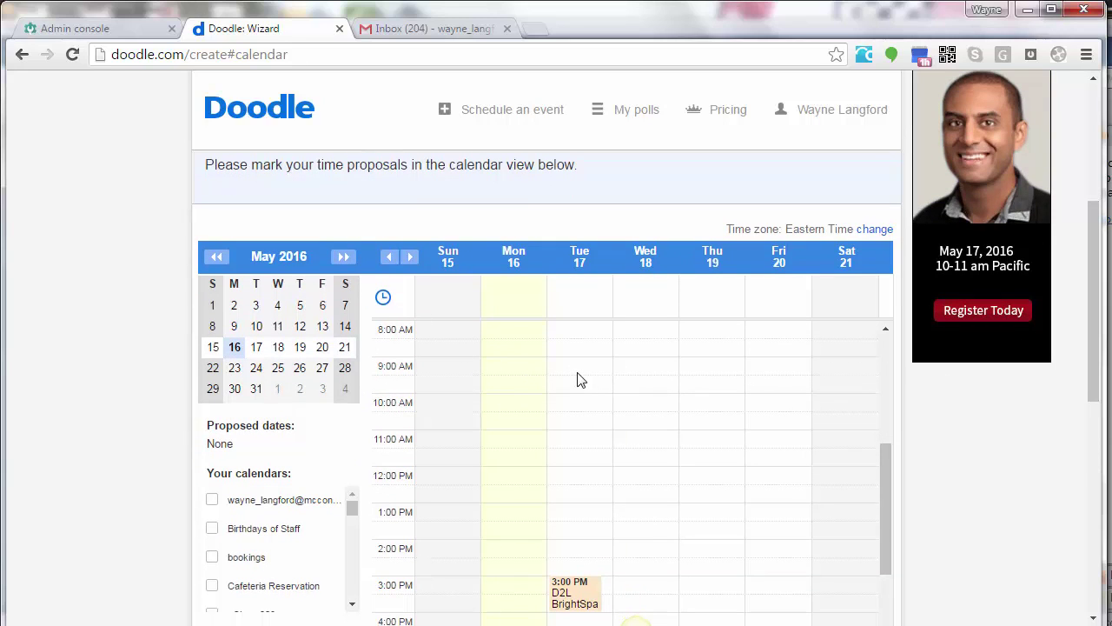
{"action": "left_click_drag", "start_coordinate": [576, 333], "coordinate": [604, 351]}
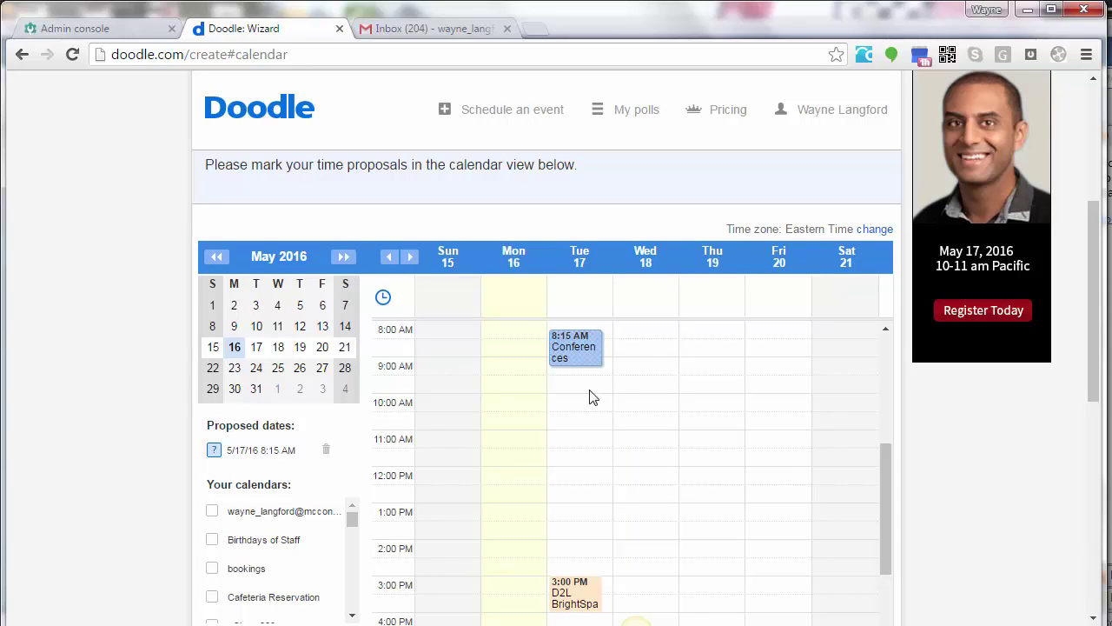
{"action": "left_click_drag", "start_coordinate": [576, 383], "coordinate": [578, 408]}
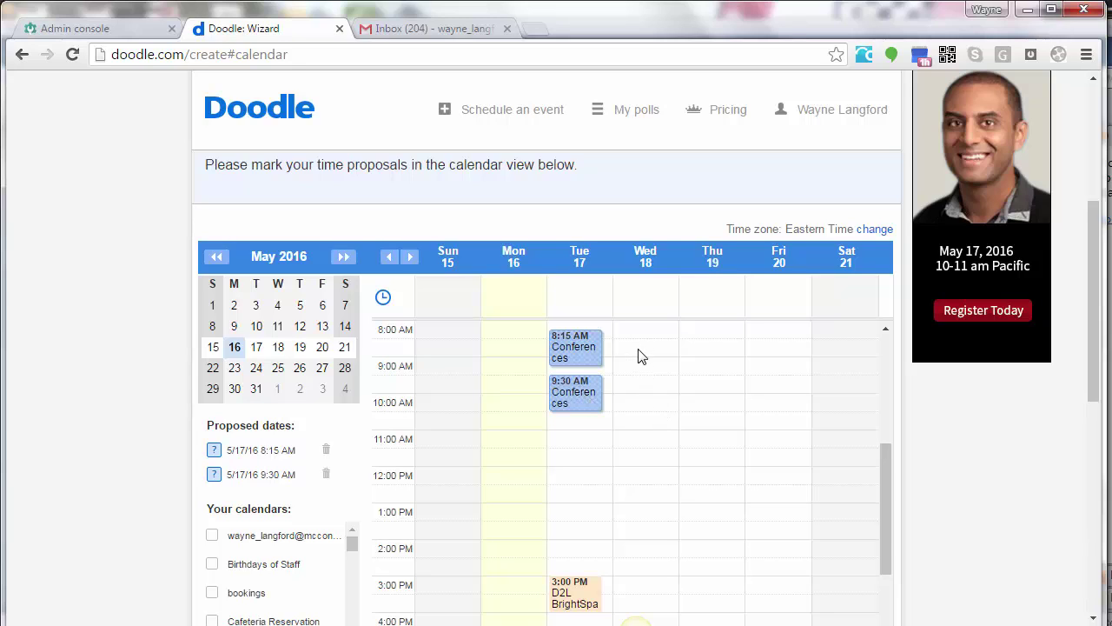
{"action": "left_click_drag", "start_coordinate": [640, 356], "coordinate": [642, 360]}
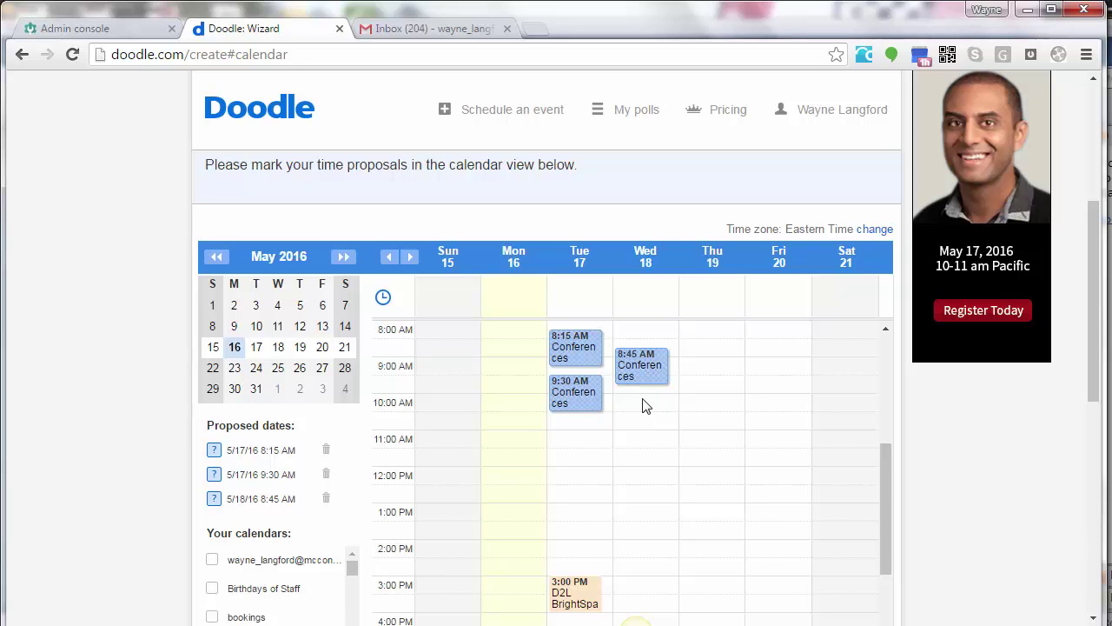
{"action": "left_click_drag", "start_coordinate": [644, 406], "coordinate": [660, 426]}
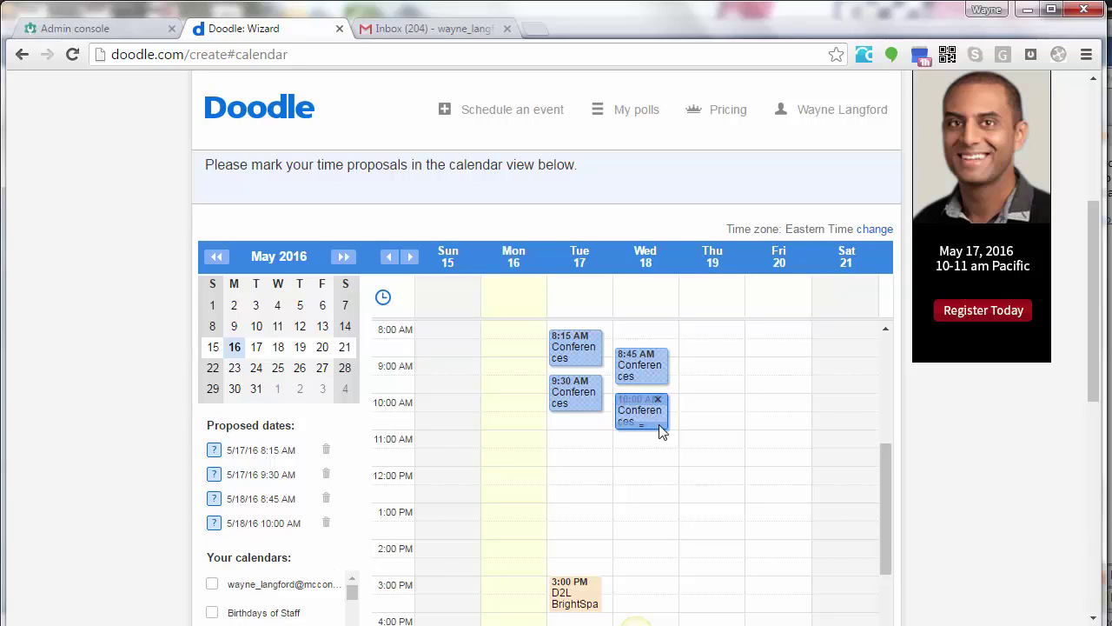
{"action": "left_click", "coordinate": [695, 342]}
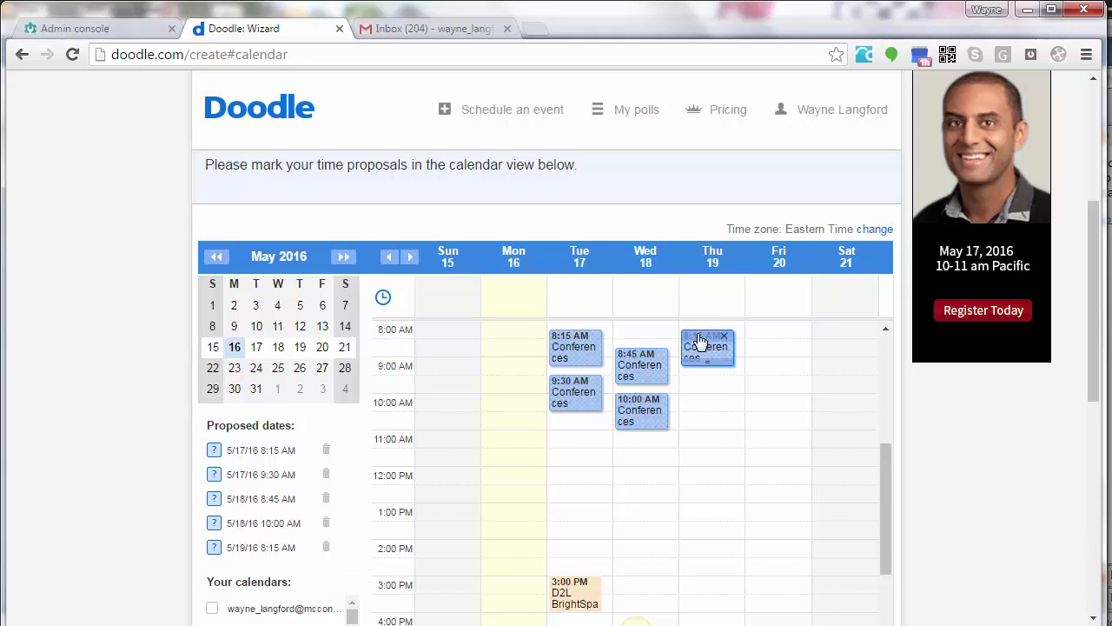
{"action": "left_click", "coordinate": [708, 385]}
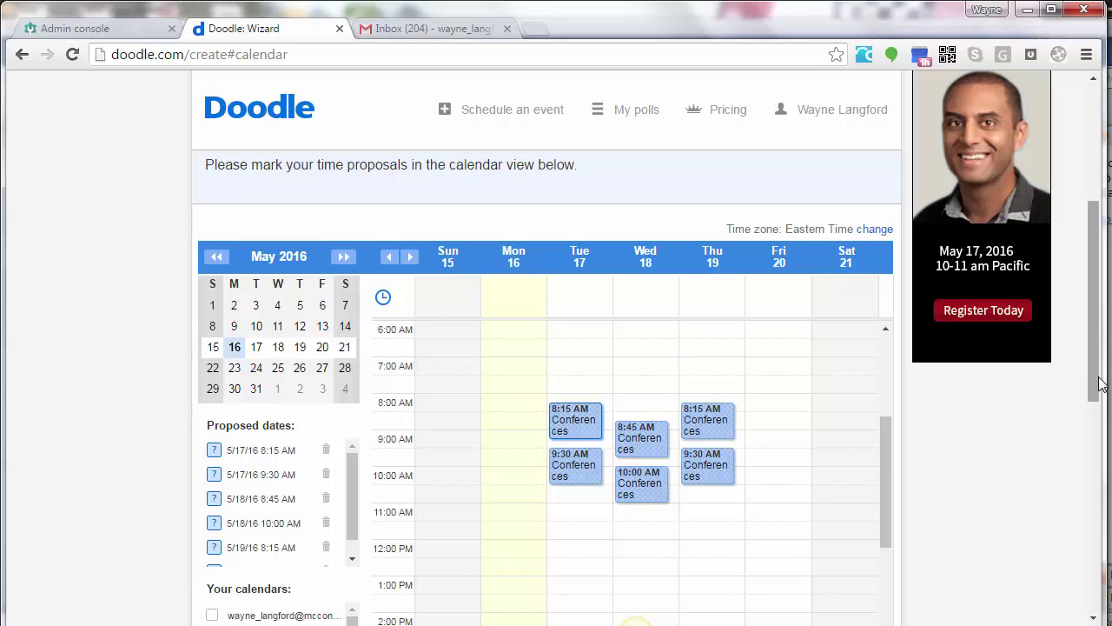
Step: Turn on the school account's own calendar so its entries are included in the time proposal calendar
{"action": "left_click_drag", "start_coordinate": [1094, 385], "coordinate": [1092, 422]}
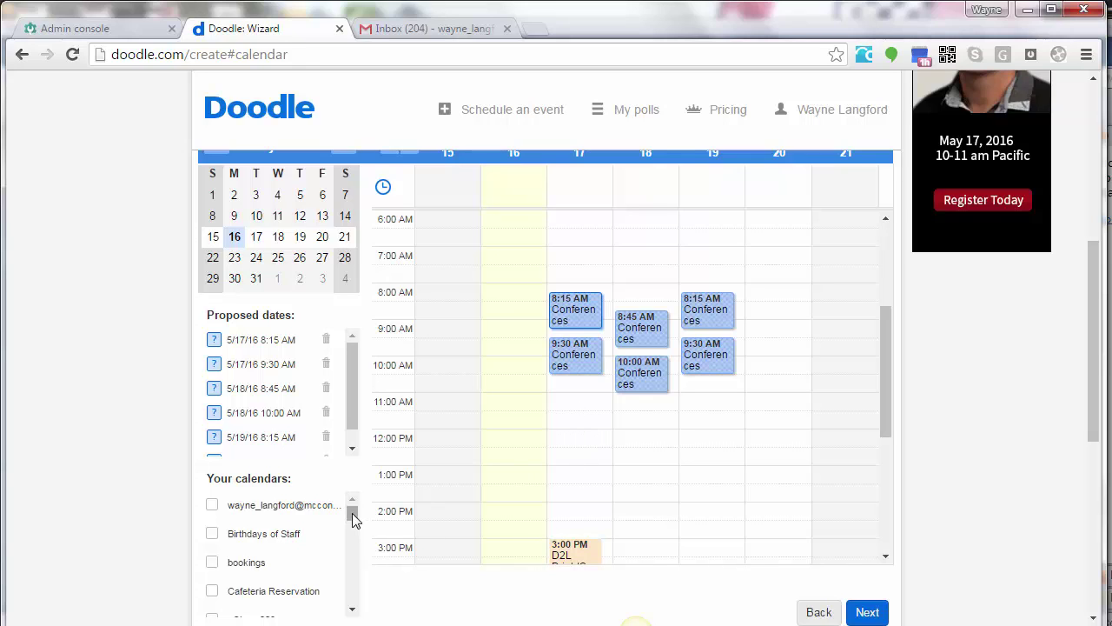
{"action": "left_click_drag", "start_coordinate": [353, 514], "coordinate": [350, 446]}
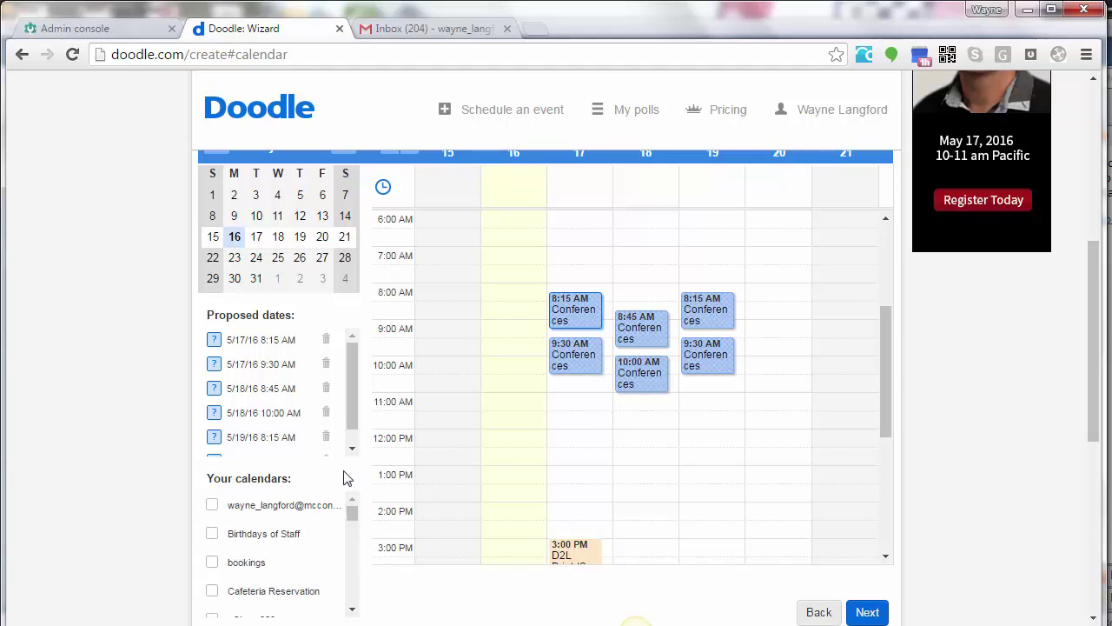
{"action": "left_click", "coordinate": [213, 507]}
{"action": "mouse_move", "coordinate": [353, 520]}
{"action": "left_mouse_down"}
{"action": "mouse_move", "coordinate": [353, 564]}
{"action": "mouse_move", "coordinate": [355, 500]}
{"action": "left_mouse_up"}
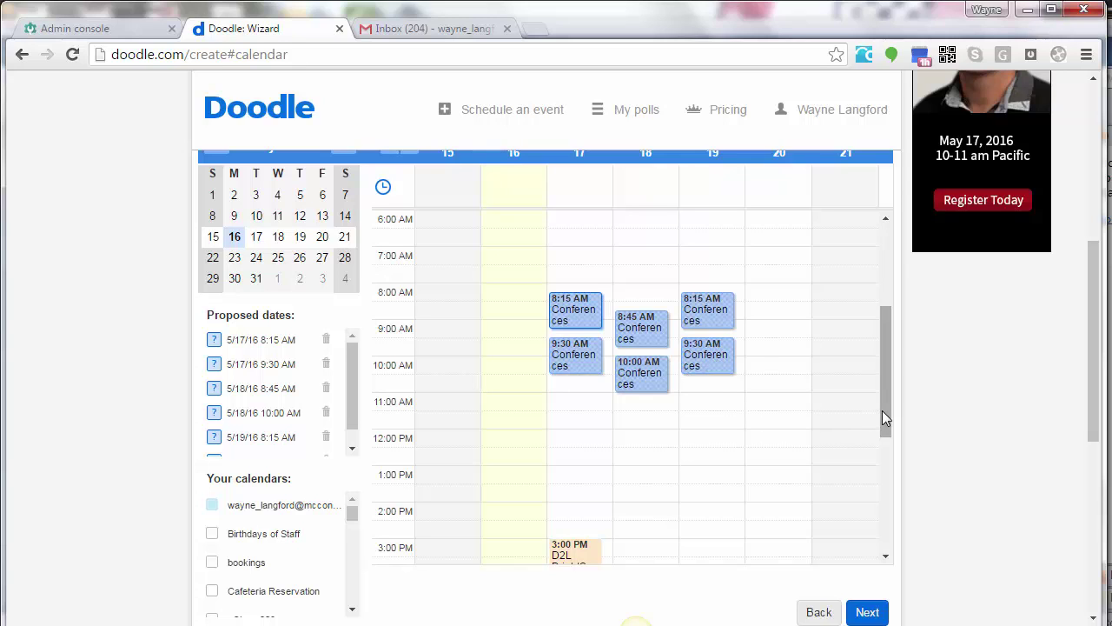
{"action": "left_click_drag", "start_coordinate": [882, 410], "coordinate": [882, 414]}
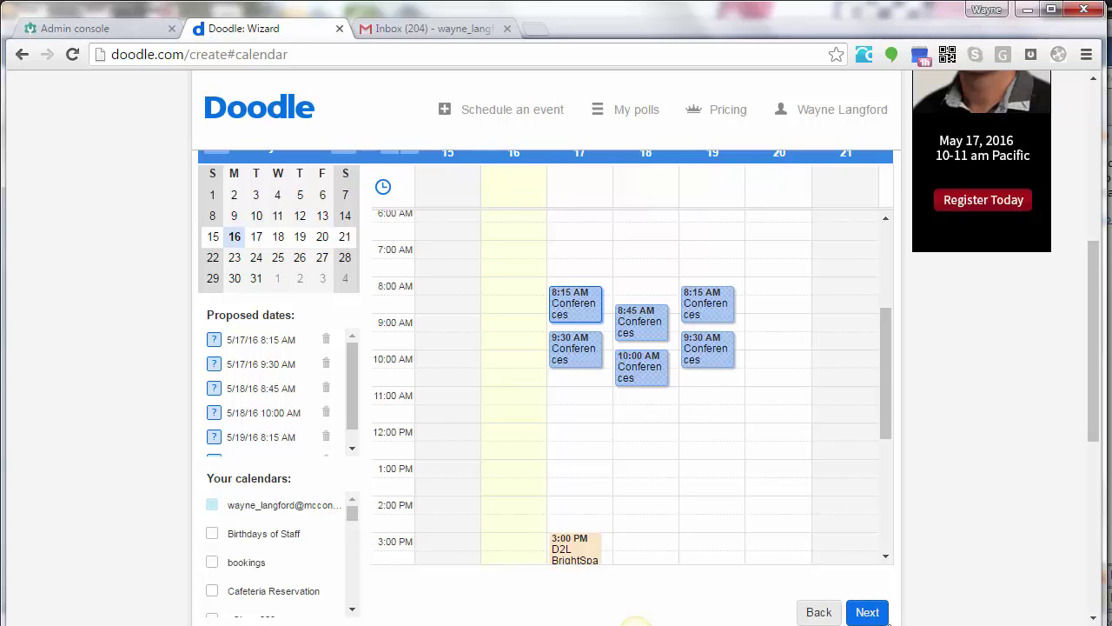
Step: Continue to the poll settings, expand the optional settings and turn on the Hidden poll option
{"action": "left_click", "coordinate": [867, 611]}
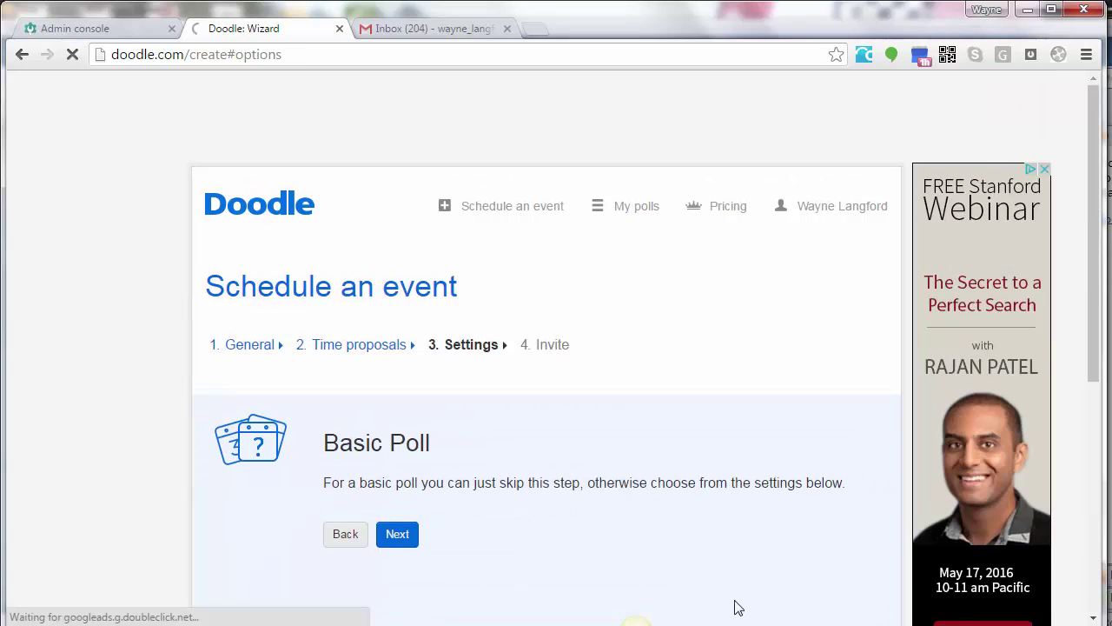
{"action": "left_click_drag", "start_coordinate": [1092, 368], "coordinate": [1086, 503]}
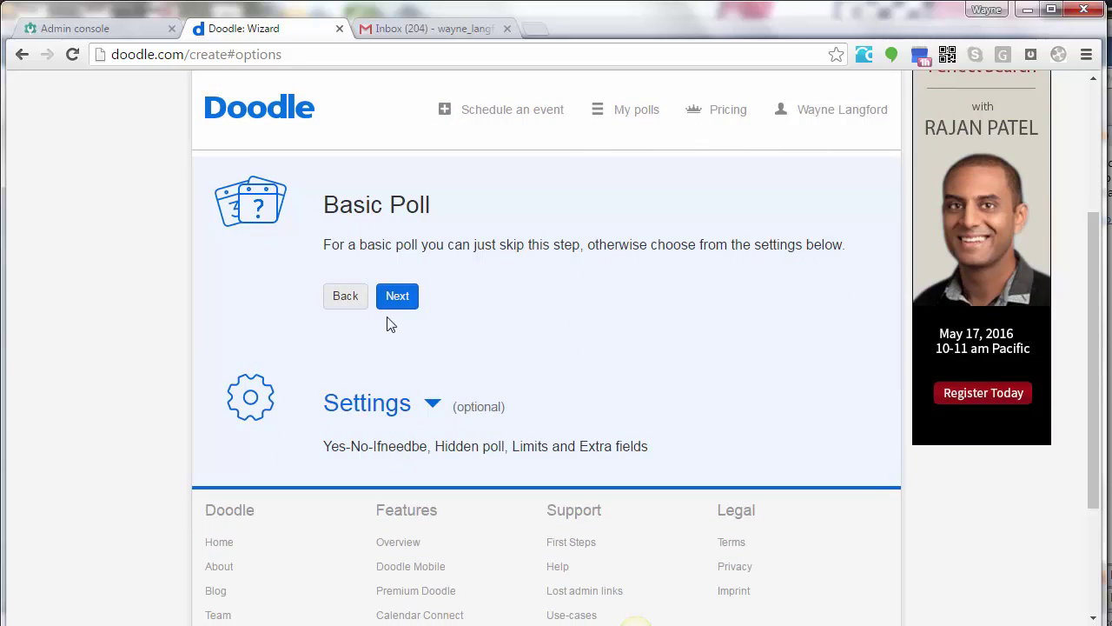
{"action": "left_click", "coordinate": [432, 402]}
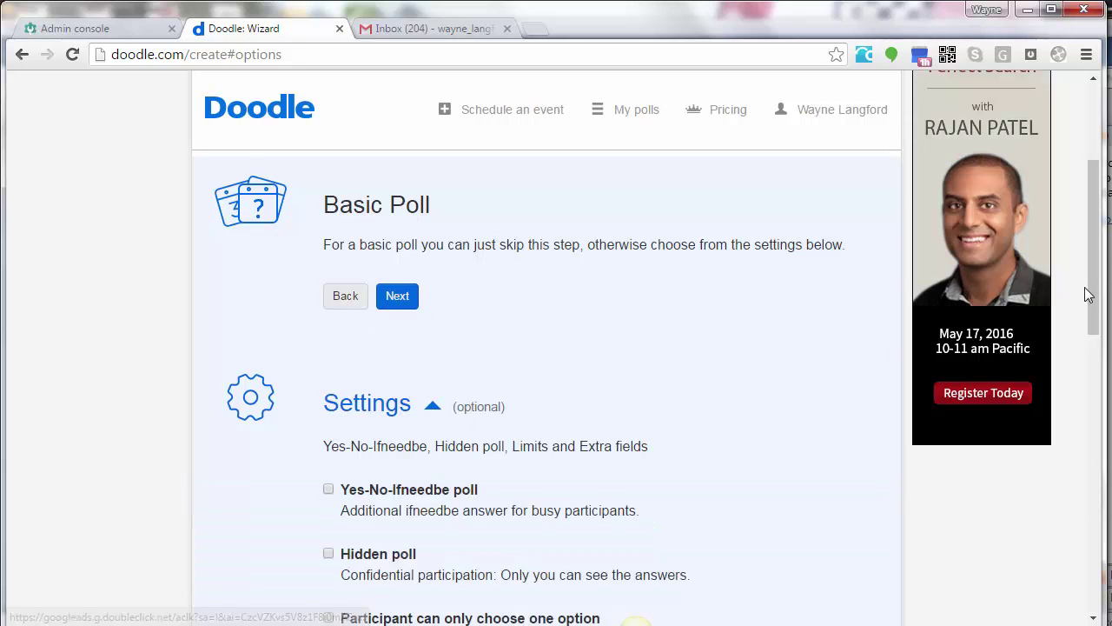
{"action": "left_click_drag", "start_coordinate": [1092, 293], "coordinate": [1082, 366]}
{"action": "scroll", "coordinate": [1082, 370], "scroll_direction": "down", "scroll_amount": 2}
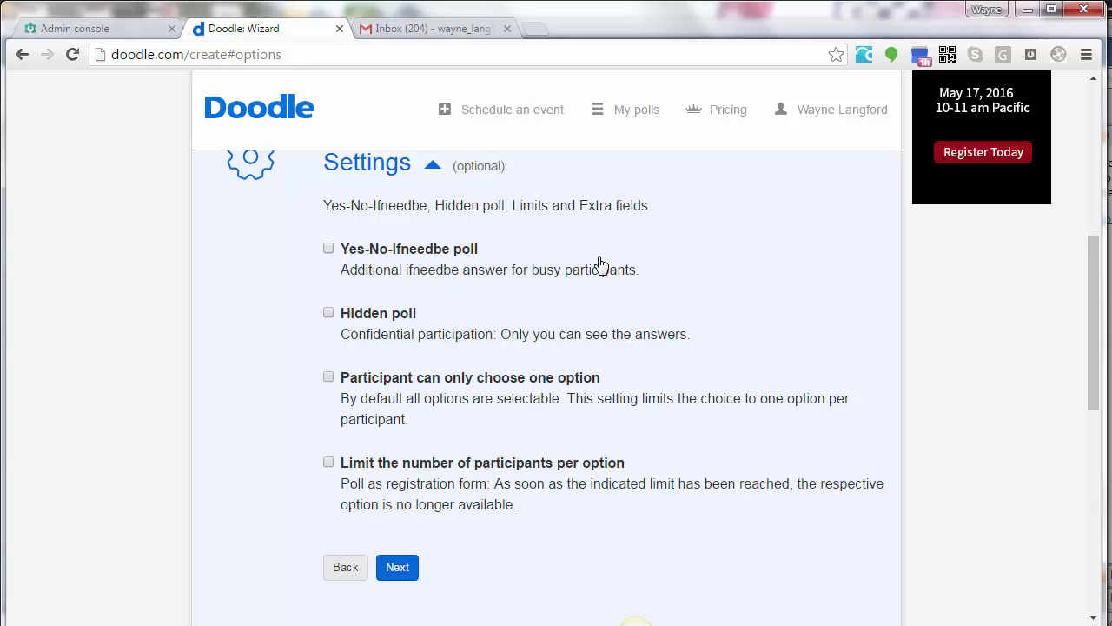
{"action": "left_click", "coordinate": [841, 108]}
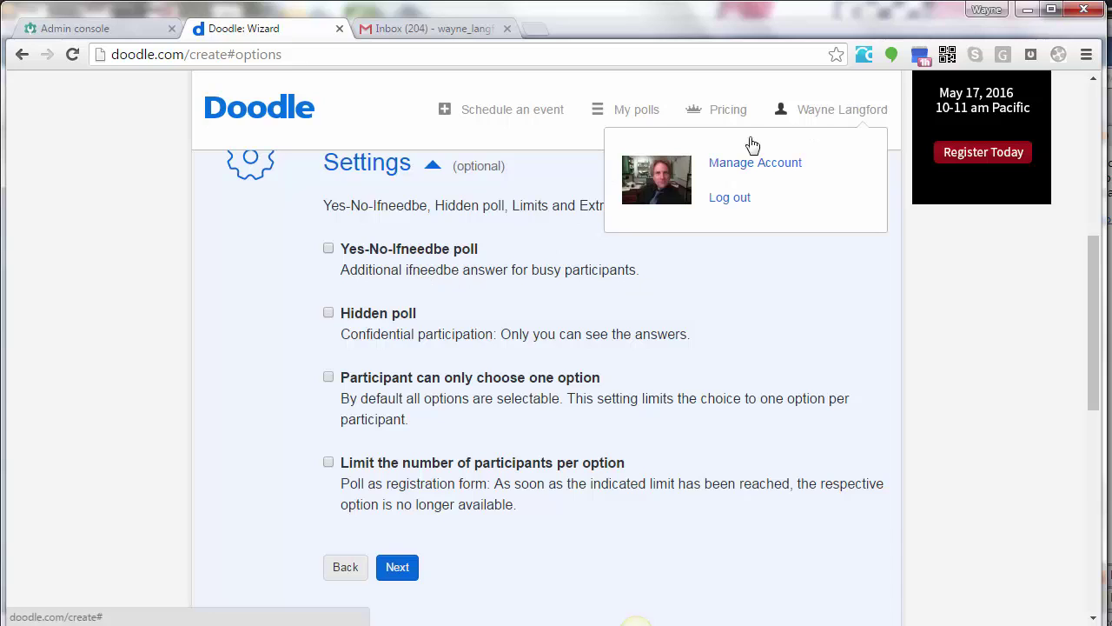
{"action": "left_click", "coordinate": [295, 281]}
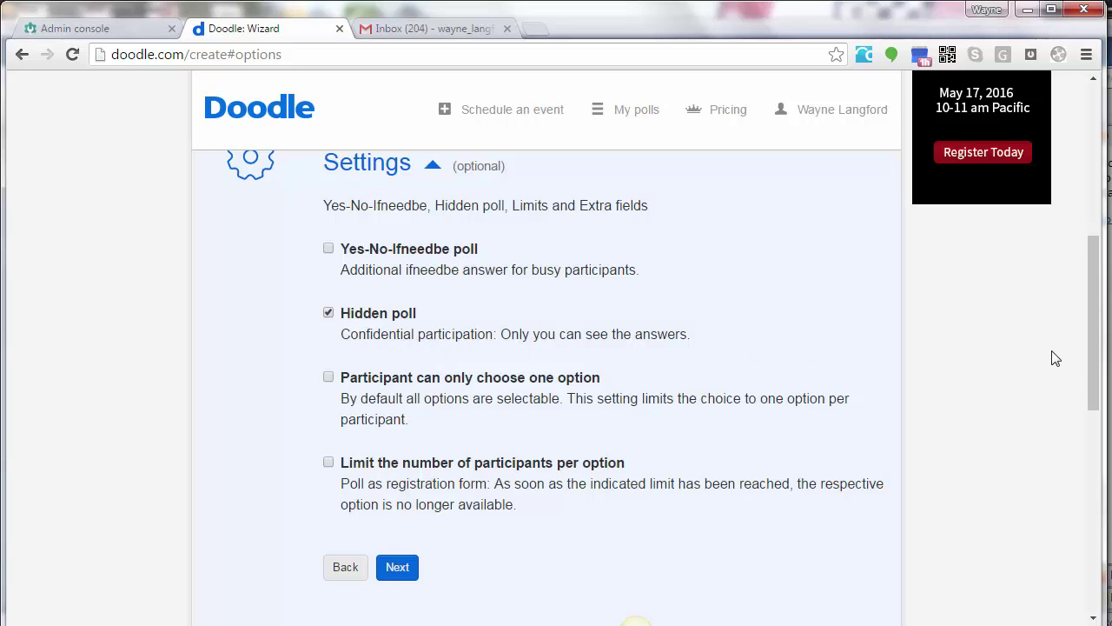
Step: Restrict each participant to one option, limit each option to 4 participants, and continue to the invite stage
{"action": "left_click_drag", "start_coordinate": [1092, 360], "coordinate": [1087, 393]}
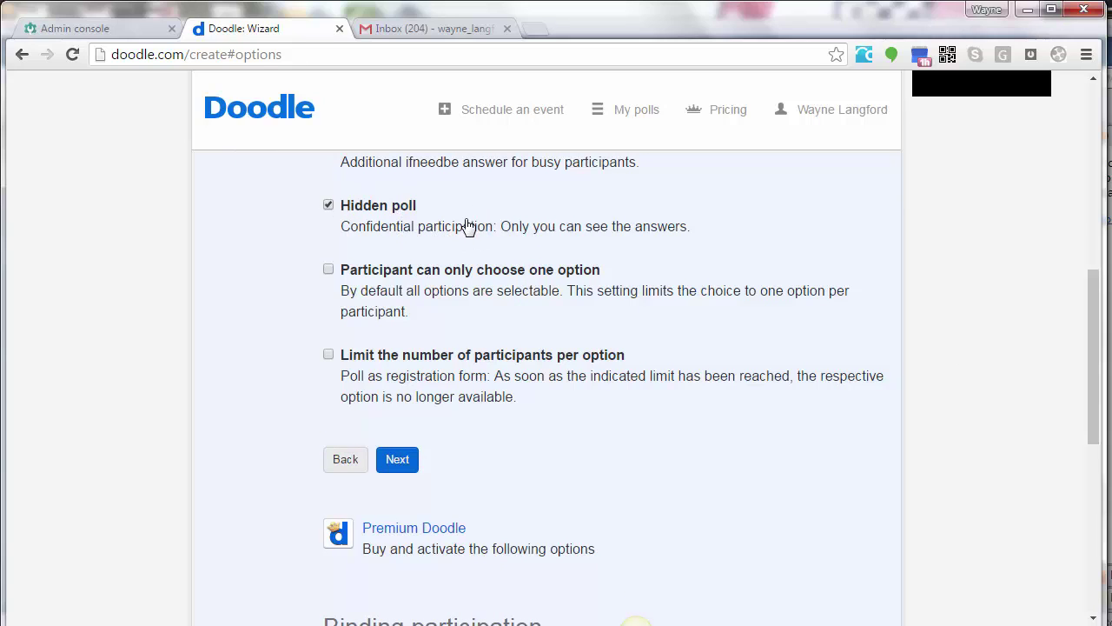
{"action": "left_click", "coordinate": [329, 270]}
{"action": "left_click", "coordinate": [328, 354]}
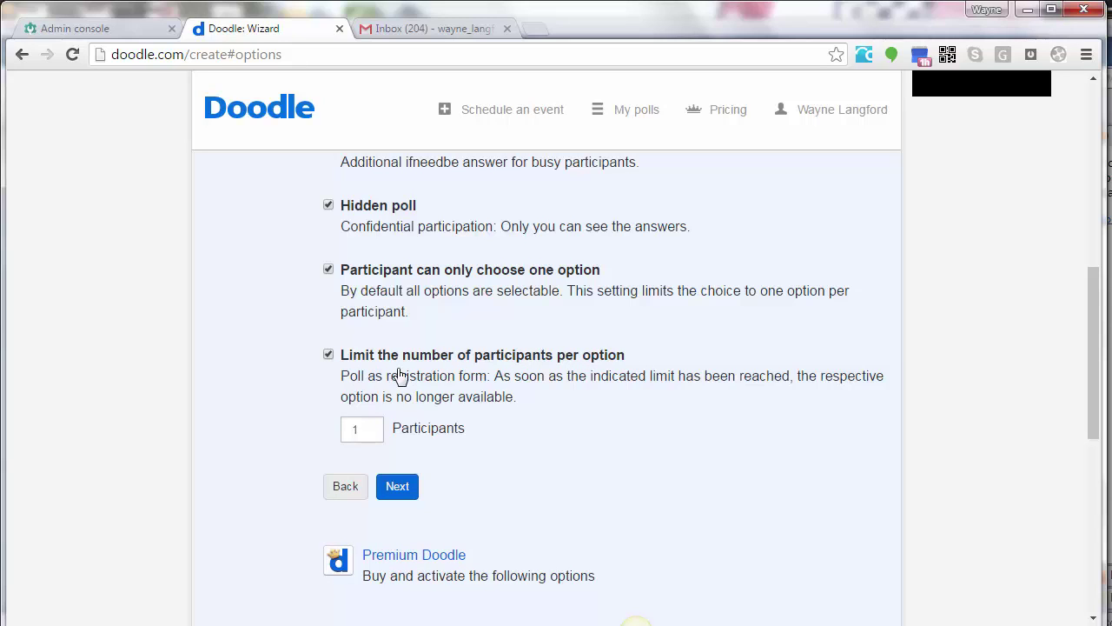
{"action": "double_click", "coordinate": [365, 432]}
{"action": "double_click", "coordinate": [372, 430]}
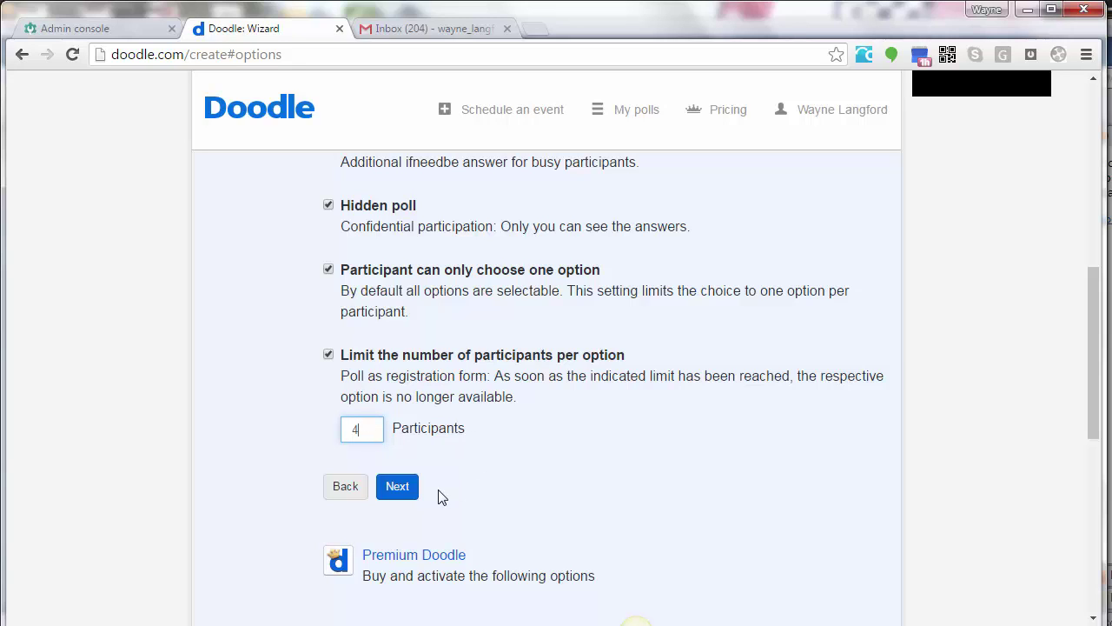
{"action": "left_click", "coordinate": [400, 497]}
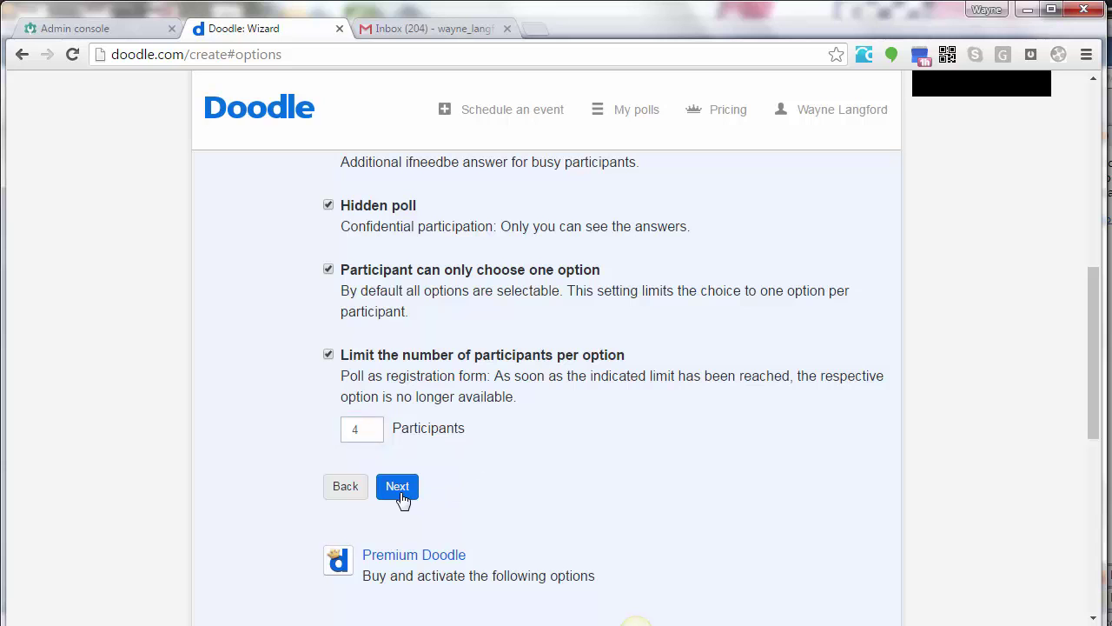
{"action": "left_click", "coordinate": [399, 490]}
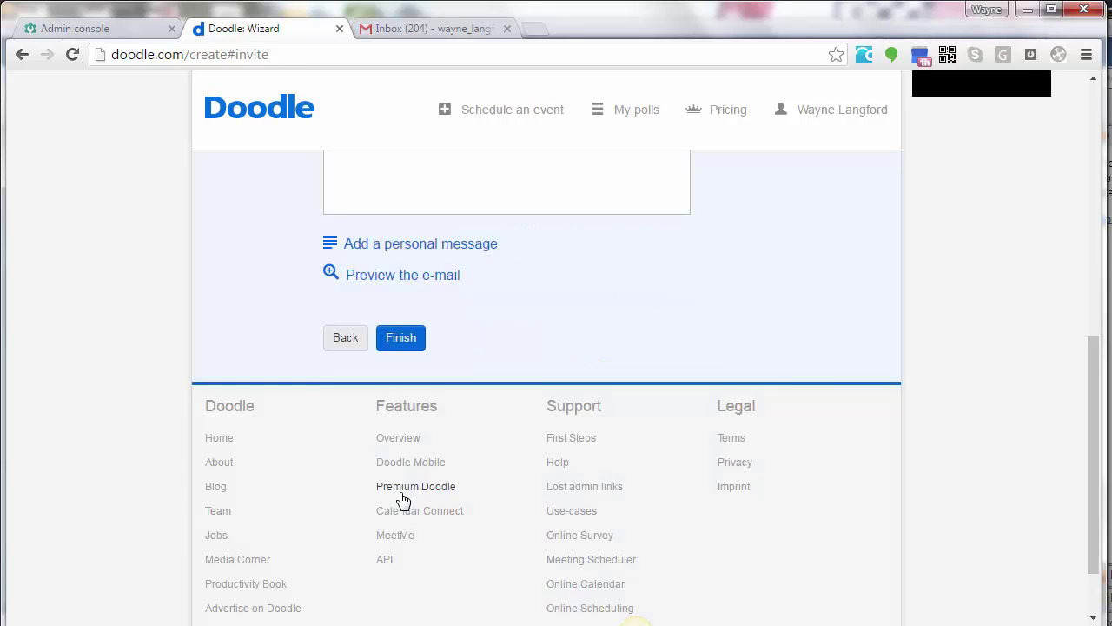
Step: Let everyone with a link participate and finish creating the poll without entering any invitees
{"action": "left_click", "coordinate": [585, 526]}
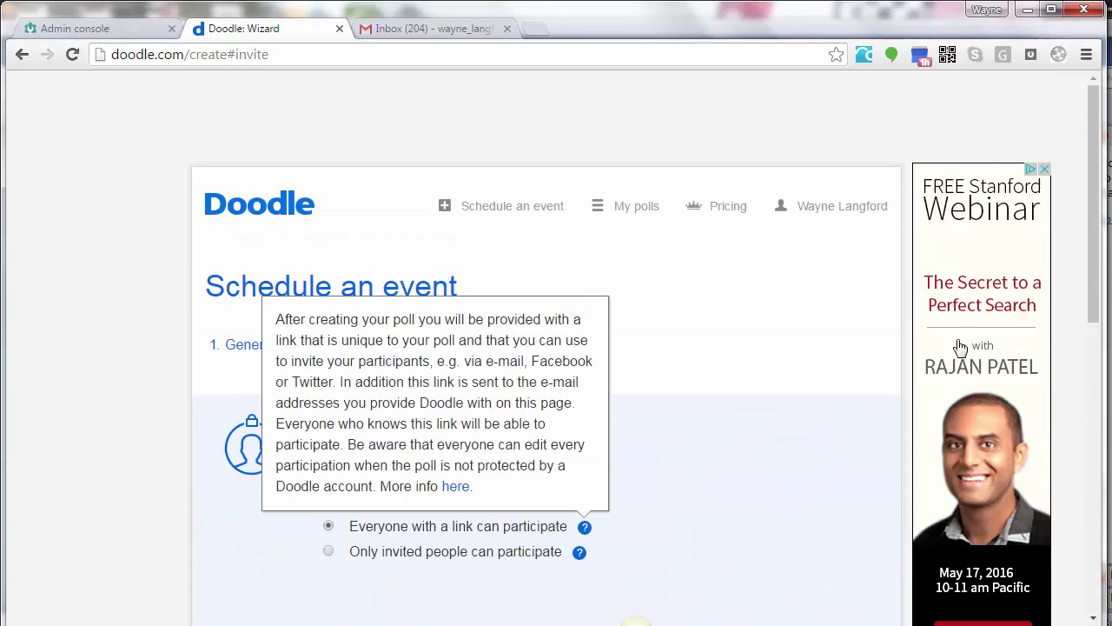
{"action": "left_click_drag", "start_coordinate": [1093, 270], "coordinate": [1073, 361]}
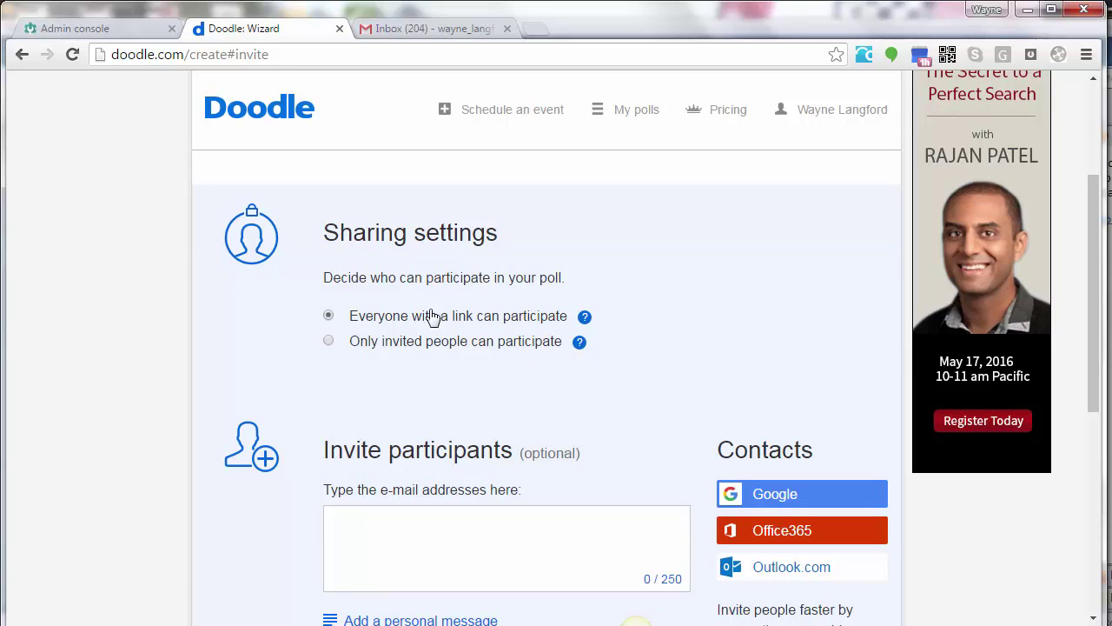
{"action": "left_click", "coordinate": [329, 344]}
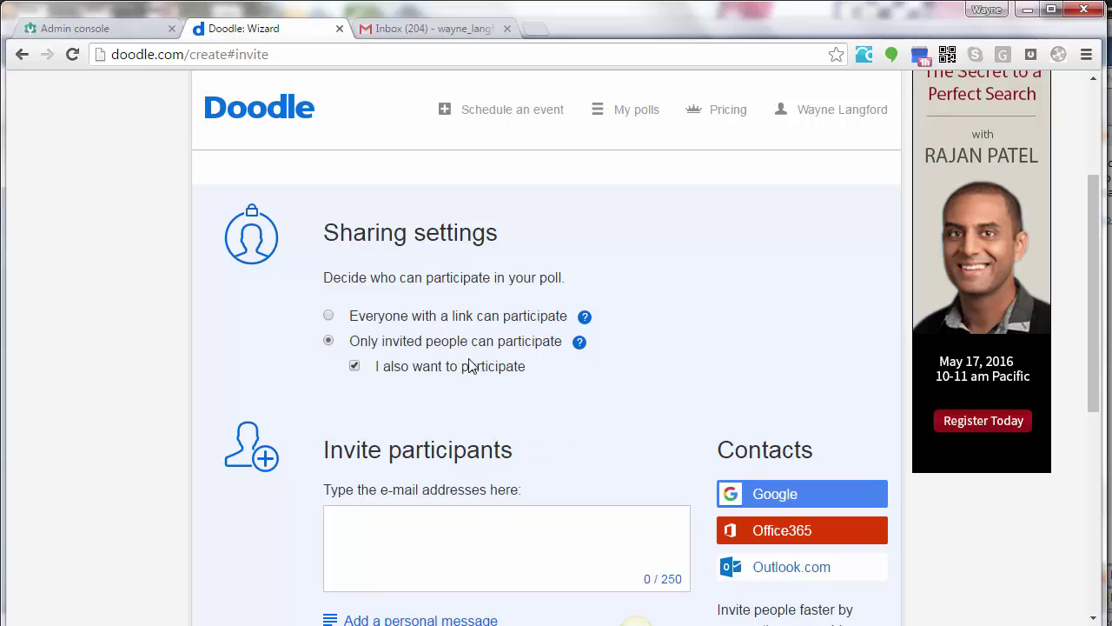
{"action": "left_click_drag", "start_coordinate": [1094, 305], "coordinate": [1097, 351]}
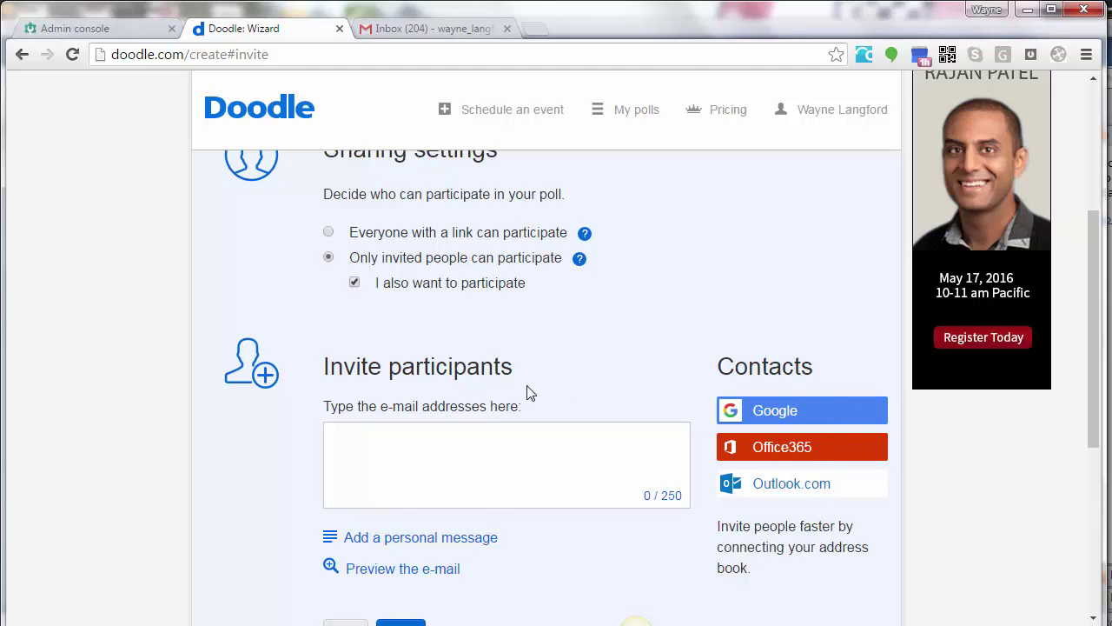
{"action": "left_click", "coordinate": [328, 233]}
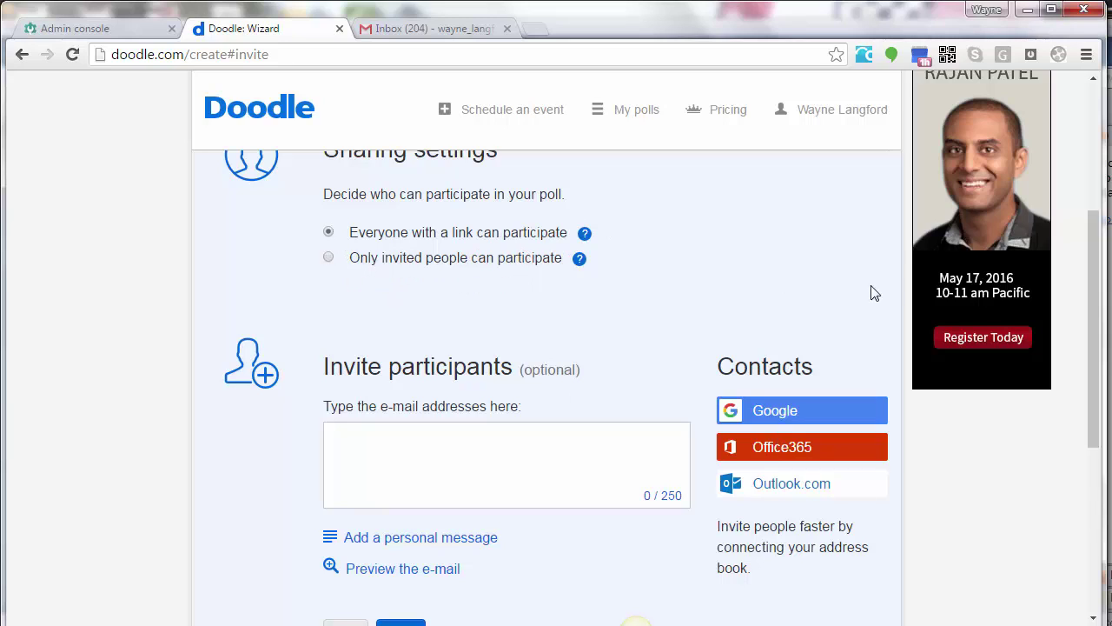
{"action": "scroll", "coordinate": [1095, 357], "scroll_direction": "down", "scroll_amount": 2}
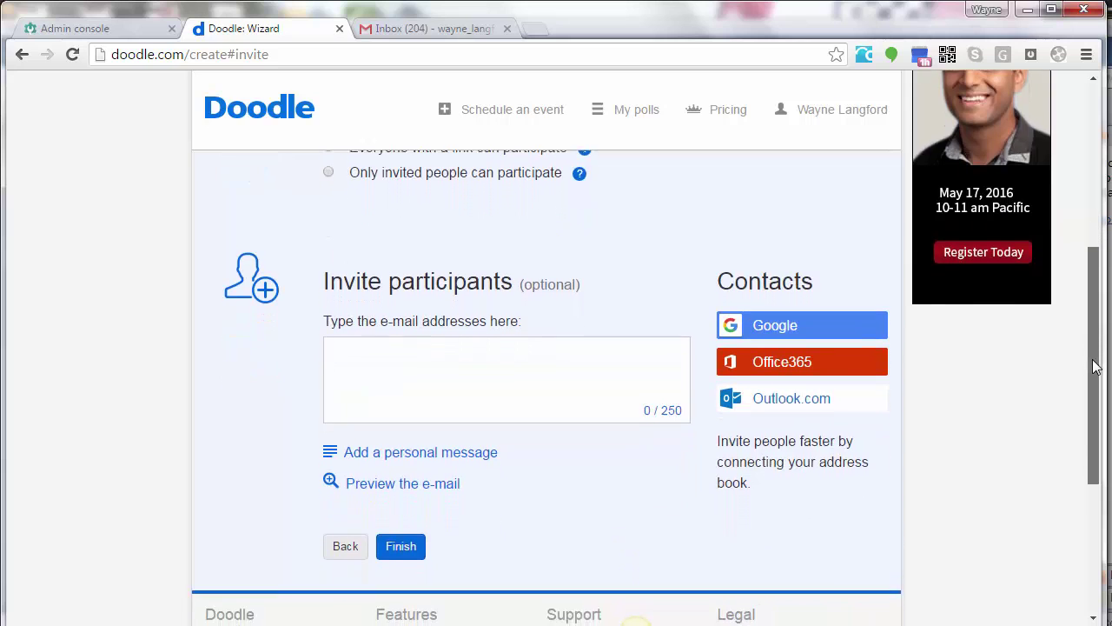
{"action": "left_click", "coordinate": [389, 529]}
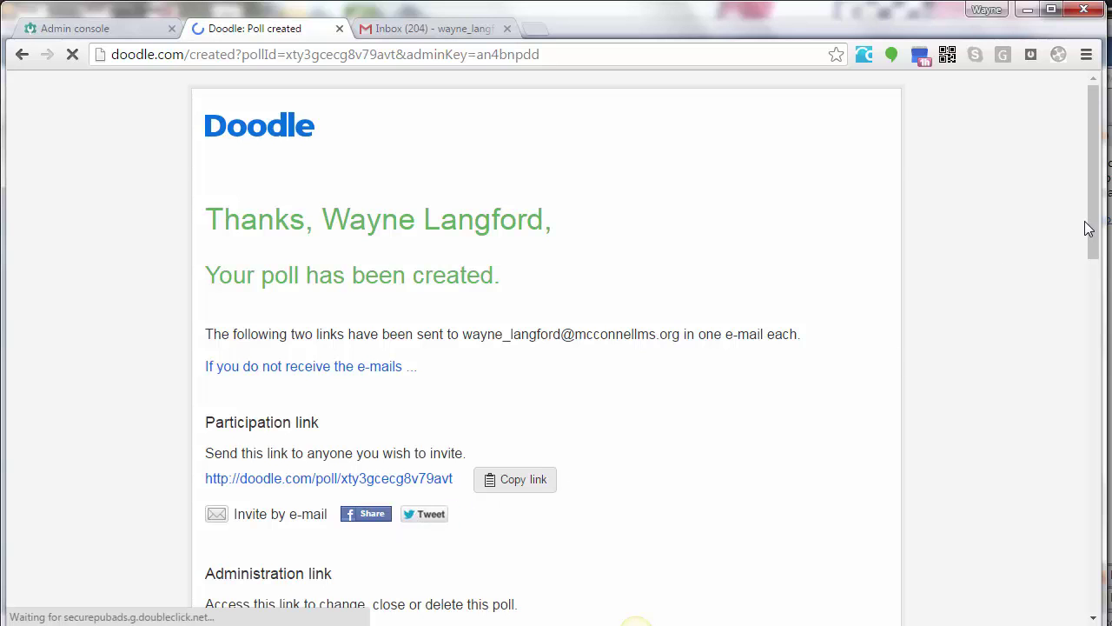
Step: Copy the new poll's participation link to the clipboard
{"action": "left_click_drag", "start_coordinate": [1087, 228], "coordinate": [1078, 304]}
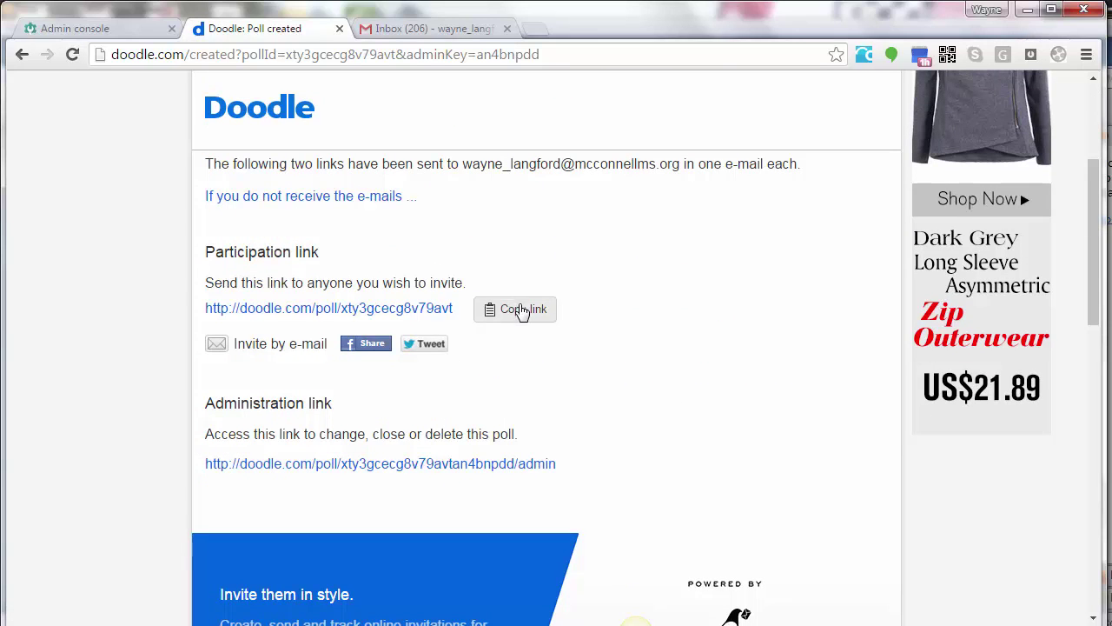
{"action": "left_click", "coordinate": [521, 311]}
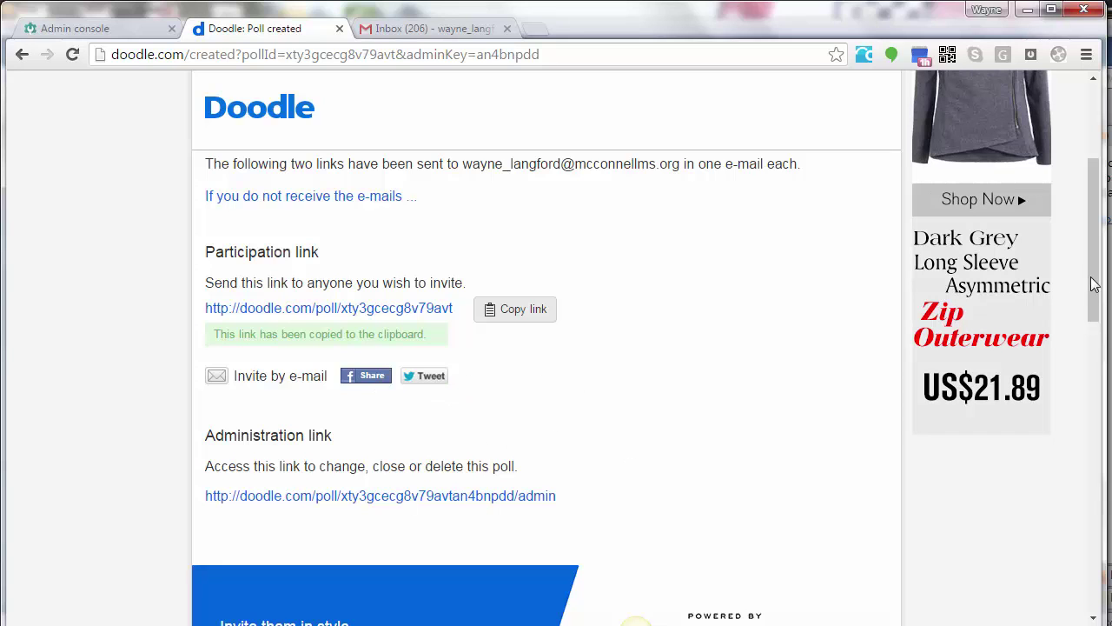
{"action": "left_click_drag", "start_coordinate": [1092, 290], "coordinate": [1075, 328]}
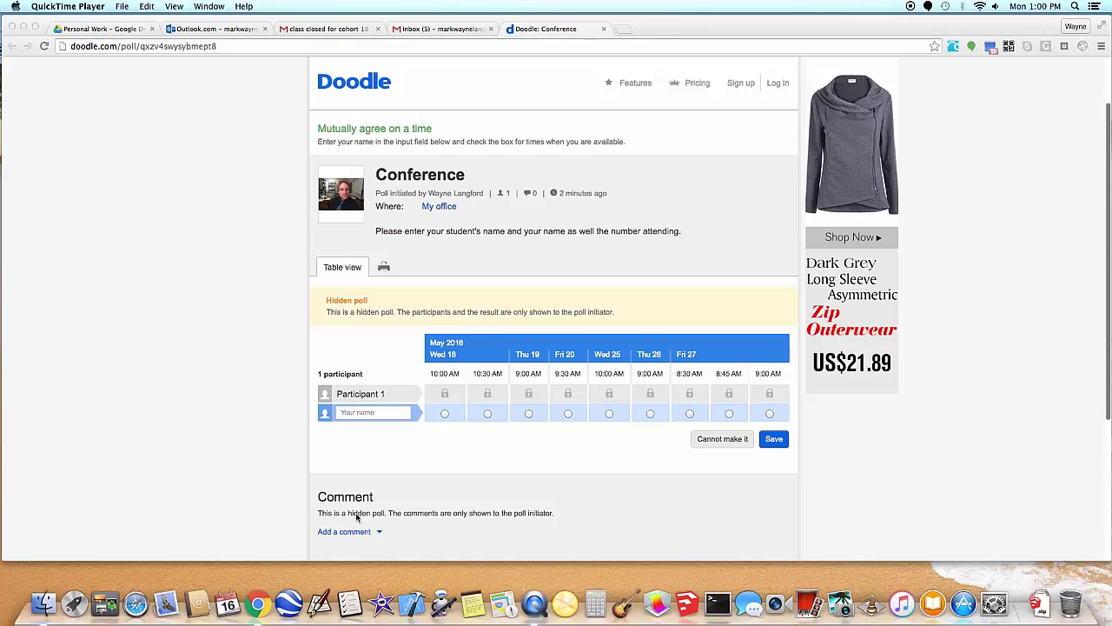
Step: In the participant view of the "Conference" poll, enter the student's name, choose Friday, May 27 at 8:30 AM and save
{"action": "left_click", "coordinate": [353, 415]}
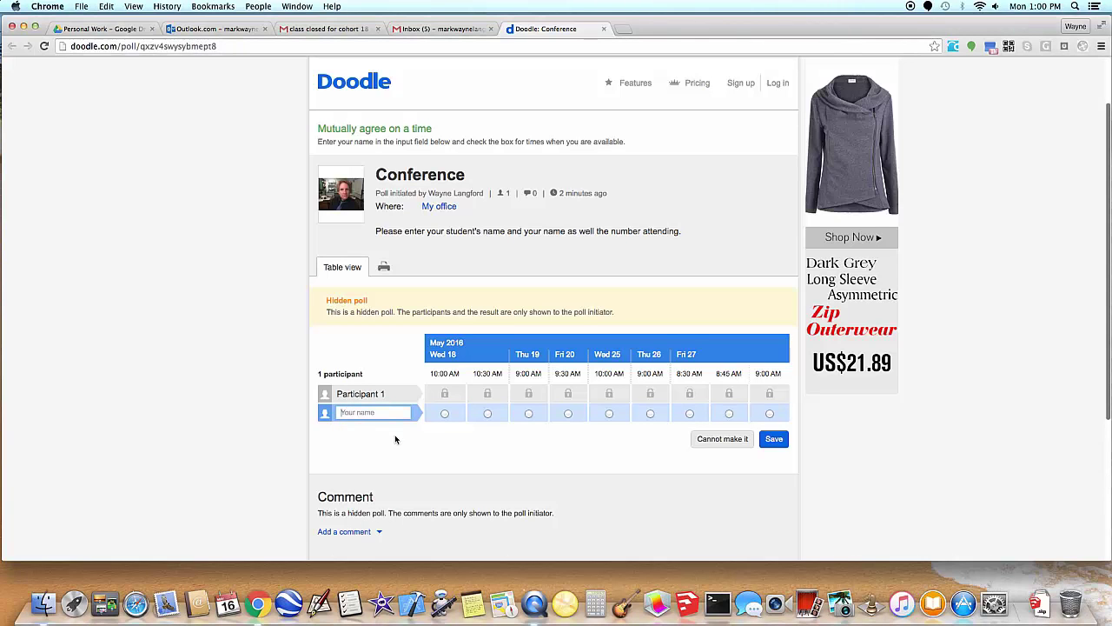
{"action": "type", "text": "Joe Student"}
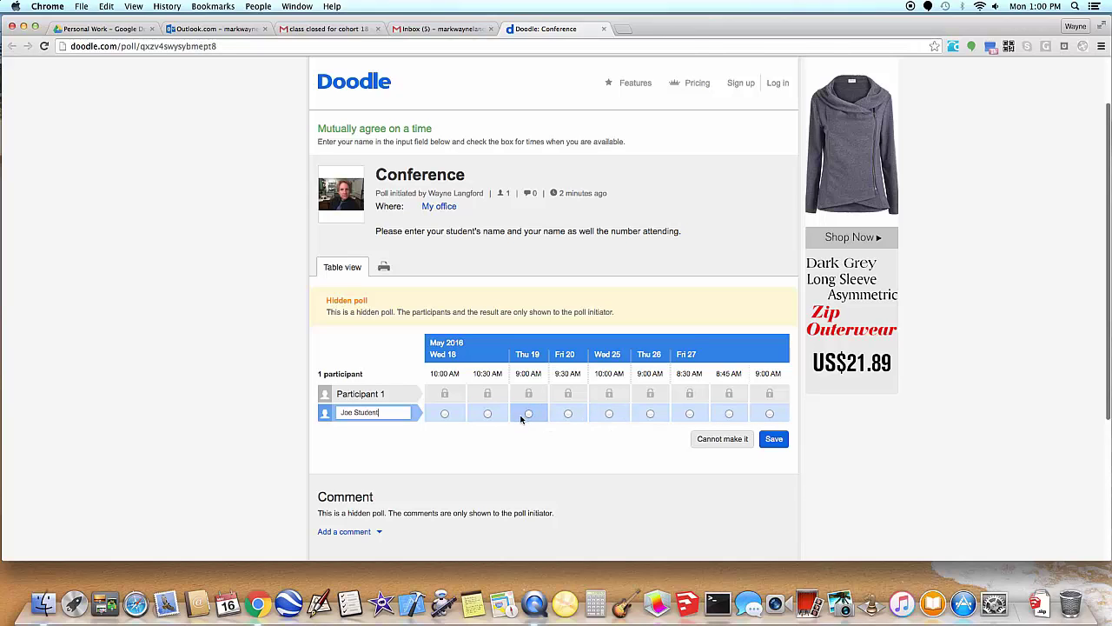
{"action": "left_click", "coordinate": [689, 413]}
{"action": "scroll", "coordinate": [576, 426], "scroll_direction": "down", "scroll_amount": 2}
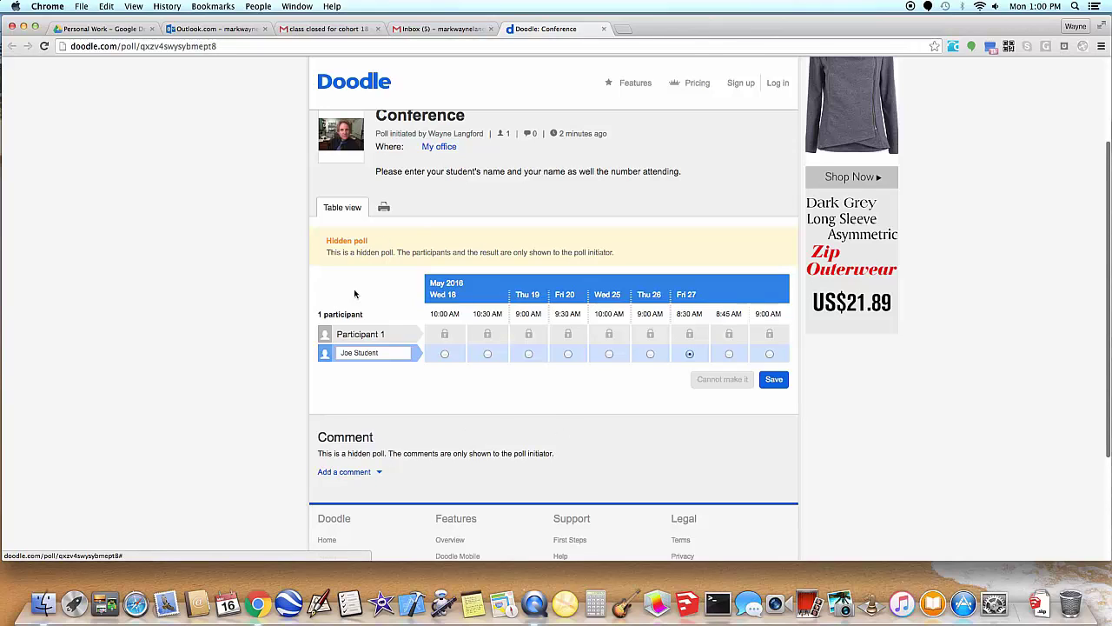
{"action": "left_click", "coordinate": [774, 379]}
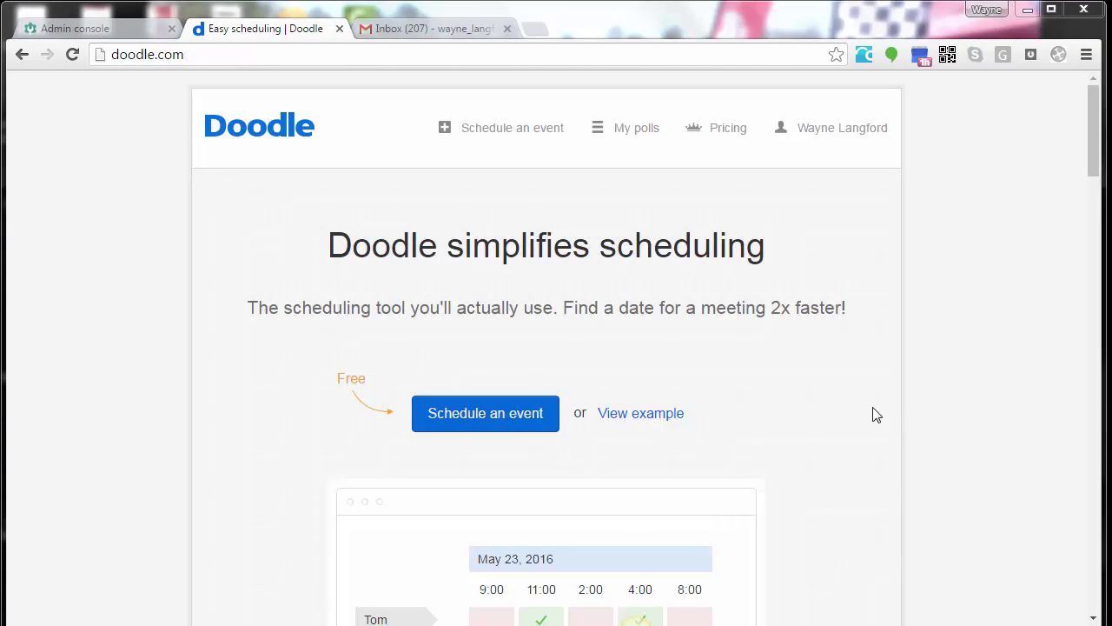
Step: Switch to Gmail, open the Doodle update e-mail about the "Conference" poll, and return to Doodle
{"action": "left_click", "coordinate": [396, 23]}
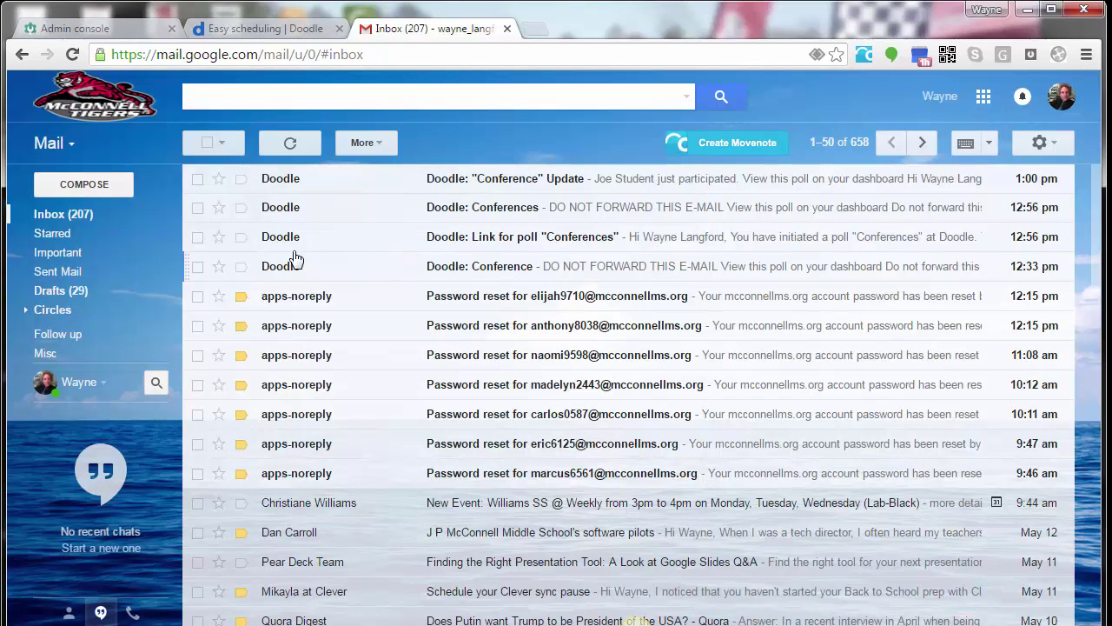
{"action": "left_click", "coordinate": [293, 191]}
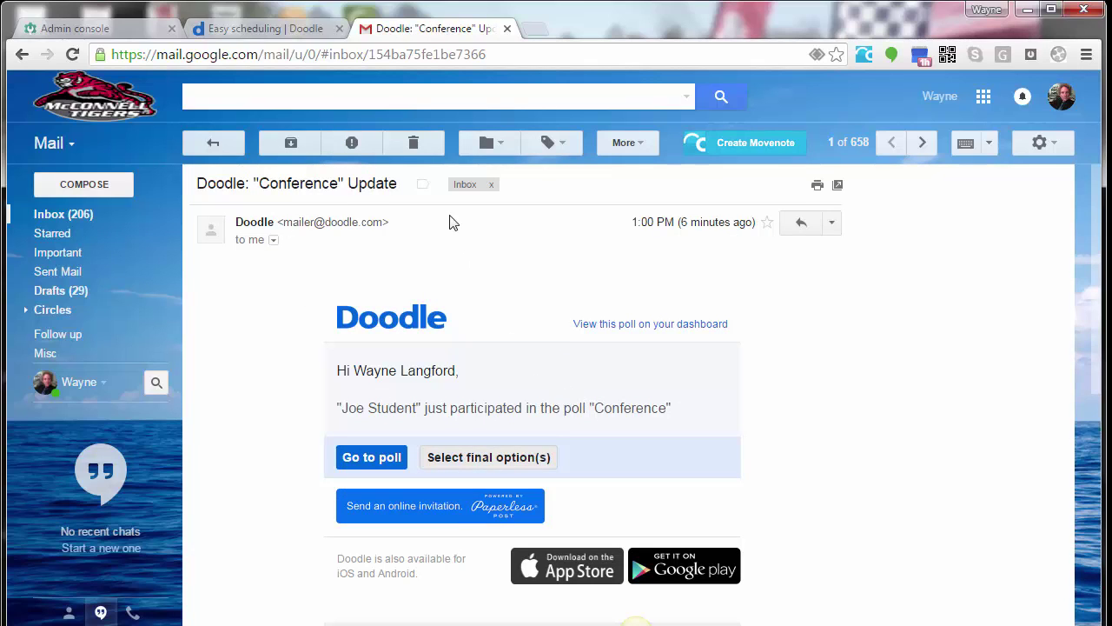
{"action": "left_click", "coordinate": [280, 30]}
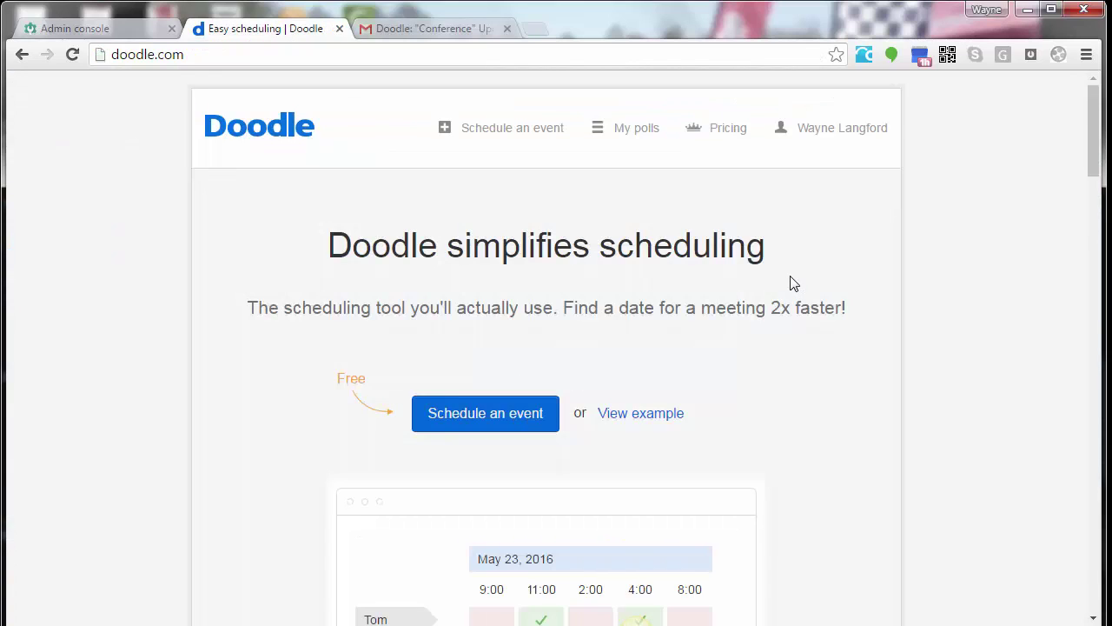
Step: Open the "Conference" poll from the initiated polls on the dashboard and review the participants' chosen times
{"action": "left_click", "coordinate": [629, 143]}
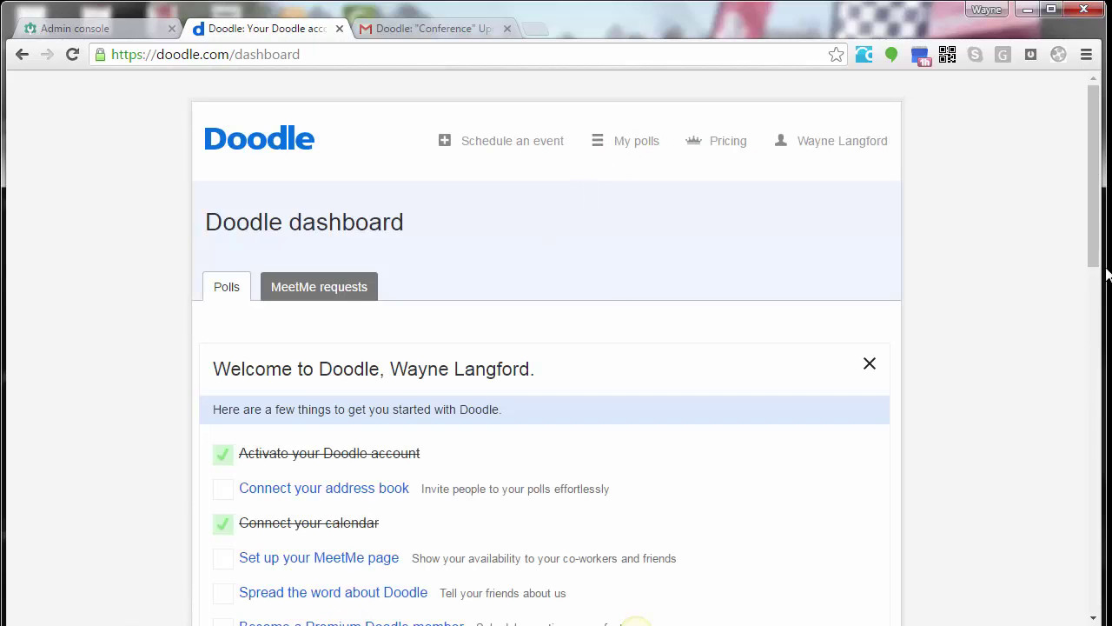
{"action": "left_click_drag", "start_coordinate": [1092, 240], "coordinate": [1101, 461]}
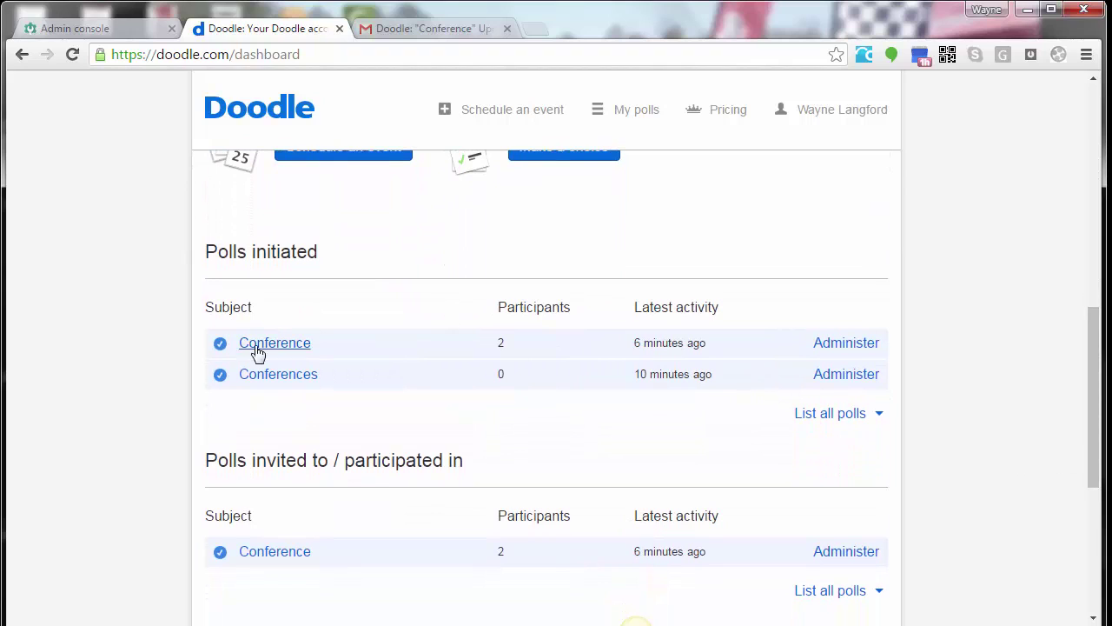
{"action": "left_click", "coordinate": [308, 351]}
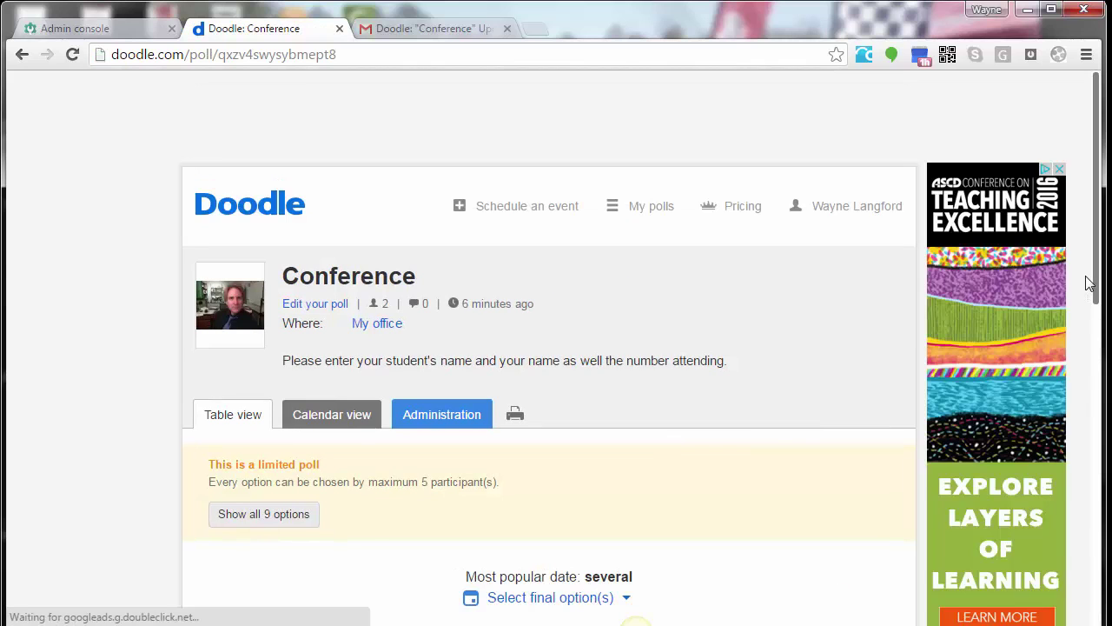
{"action": "scroll", "coordinate": [644, 383], "scroll_direction": "down", "scroll_amount": 4}
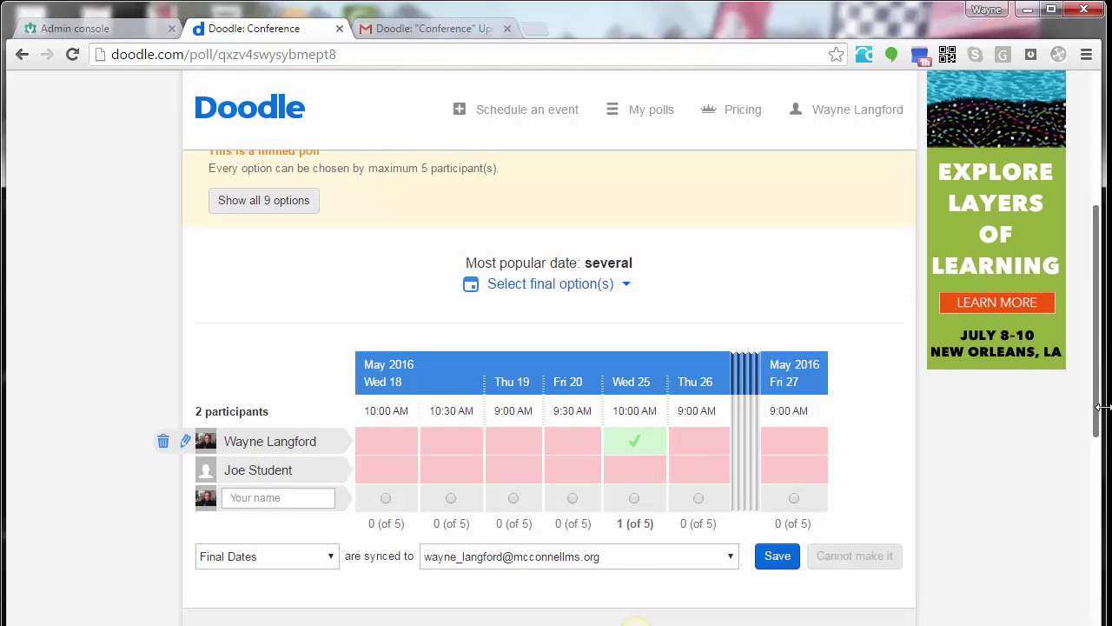
{"action": "scroll", "coordinate": [1082, 282], "scroll_direction": "down", "scroll_amount": 2}
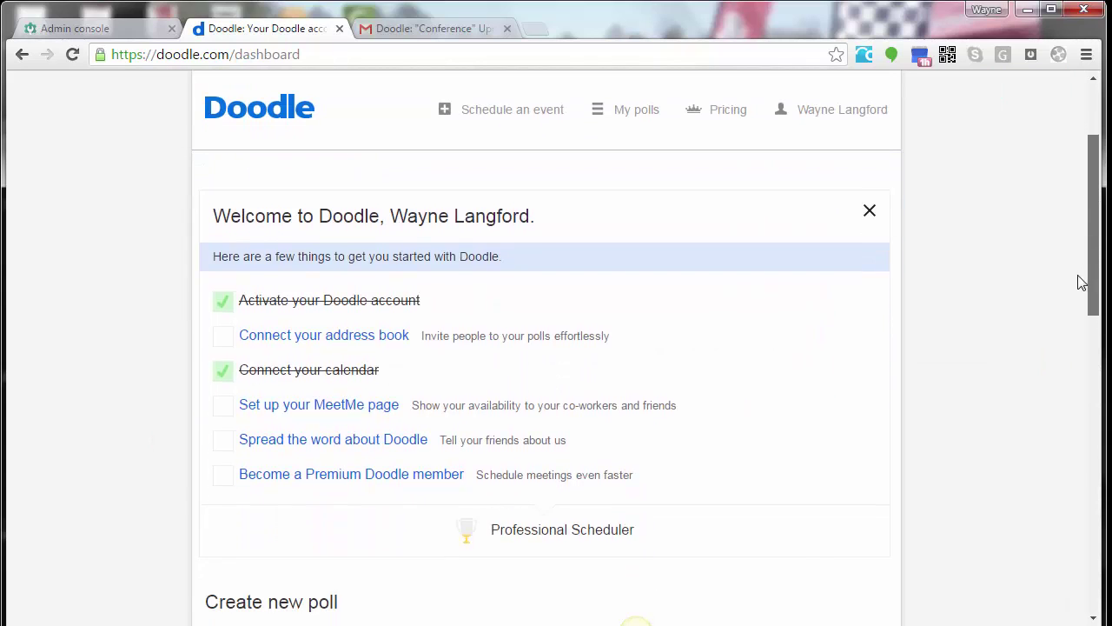
Step: Open the administration page of the "Conference" poll from the dashboard and delete the poll for good
{"action": "scroll", "coordinate": [1081, 283], "scroll_direction": "down", "scroll_amount": 5}
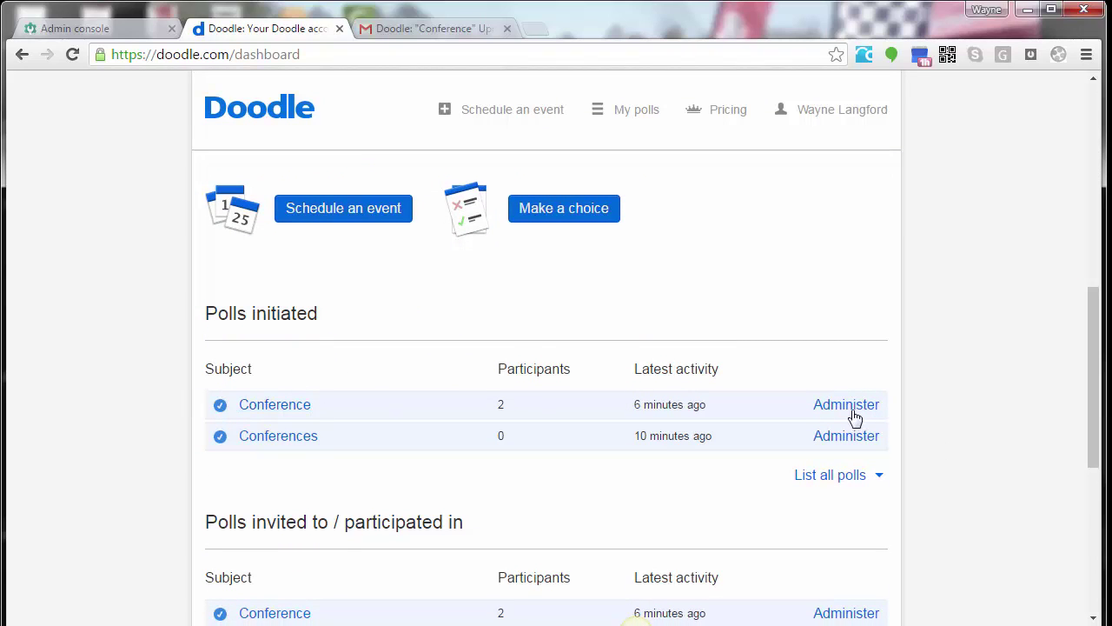
{"action": "left_click", "coordinate": [852, 415]}
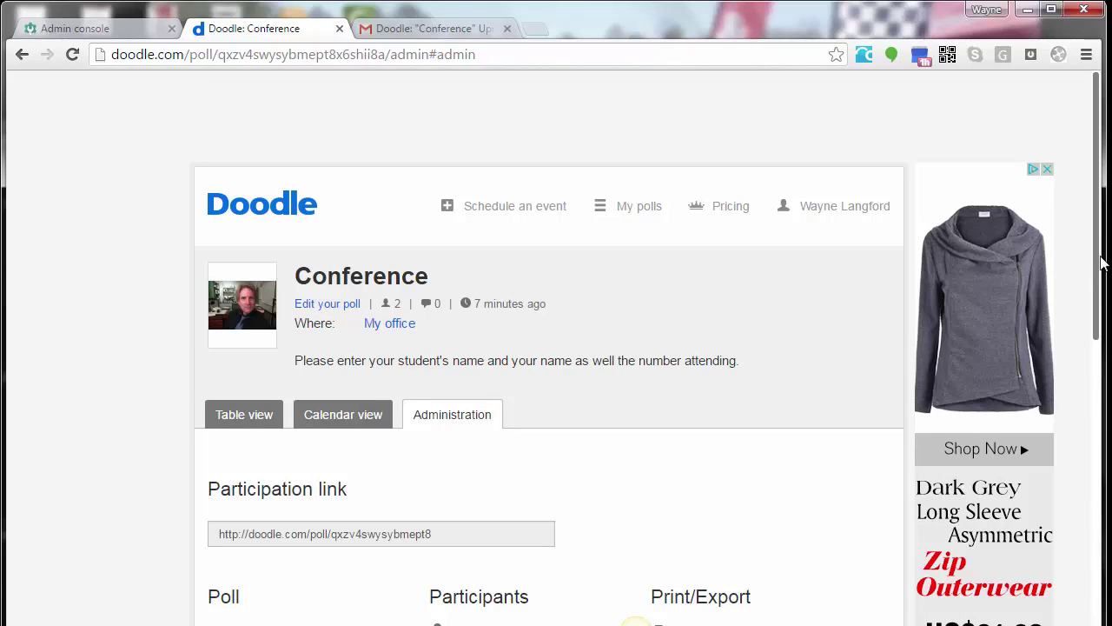
{"action": "left_click_drag", "start_coordinate": [1102, 262], "coordinate": [1086, 493]}
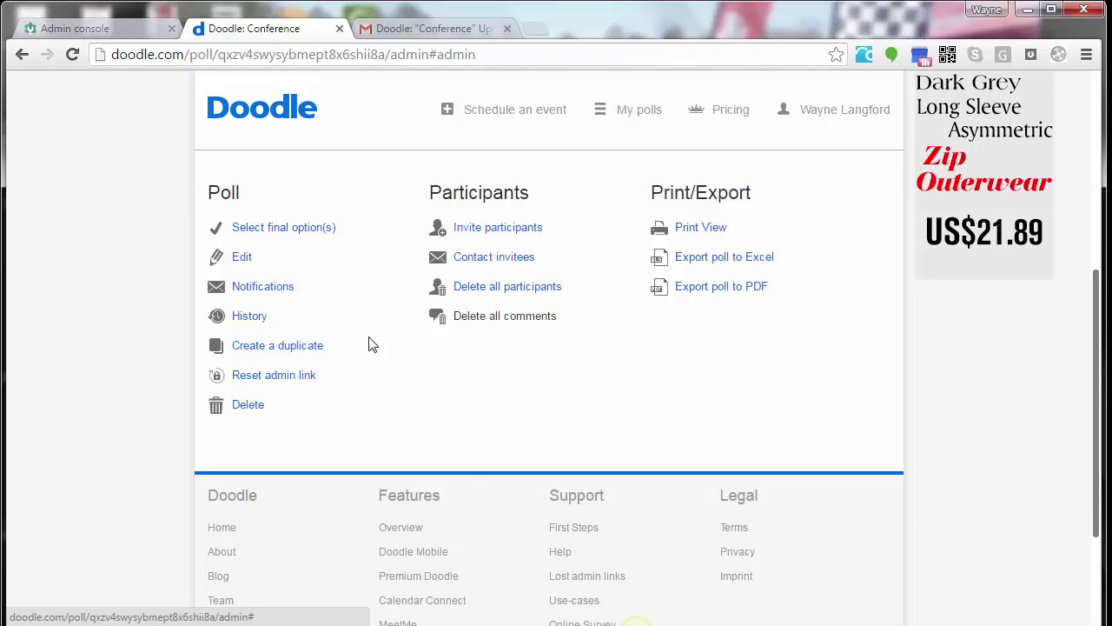
{"action": "left_click", "coordinate": [245, 409]}
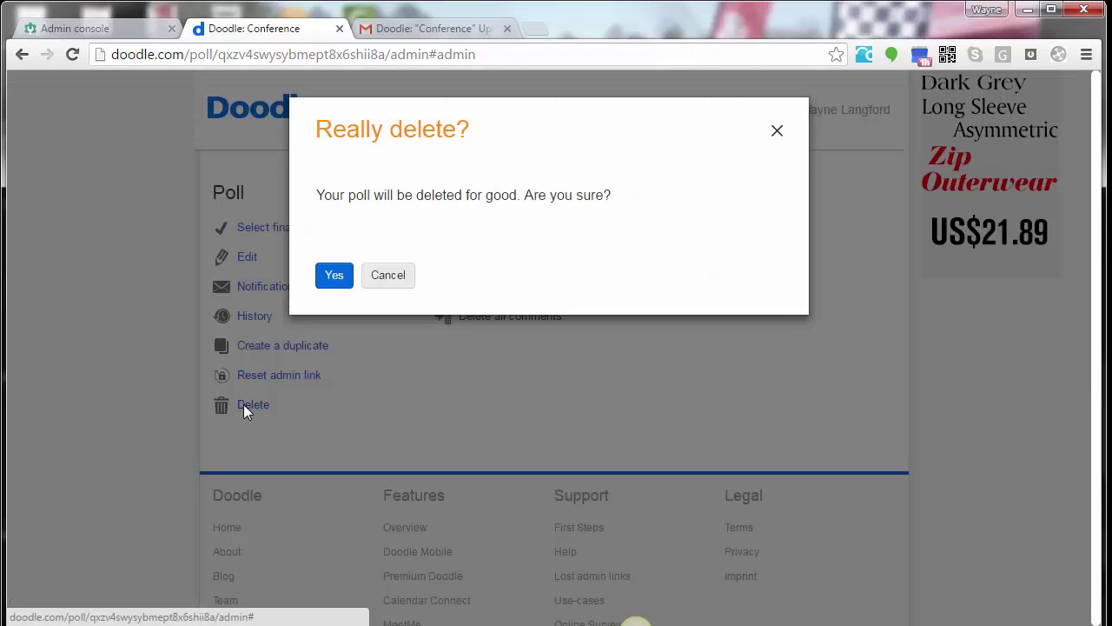
{"action": "left_click", "coordinate": [332, 279]}
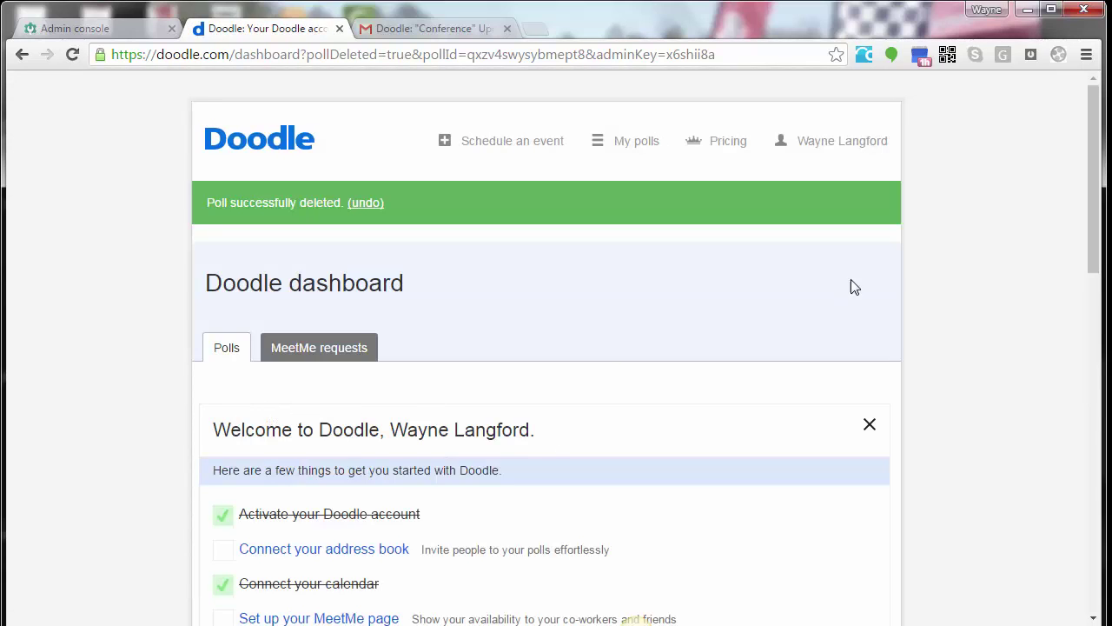
{"action": "left_click_drag", "start_coordinate": [1097, 224], "coordinate": [1102, 297]}
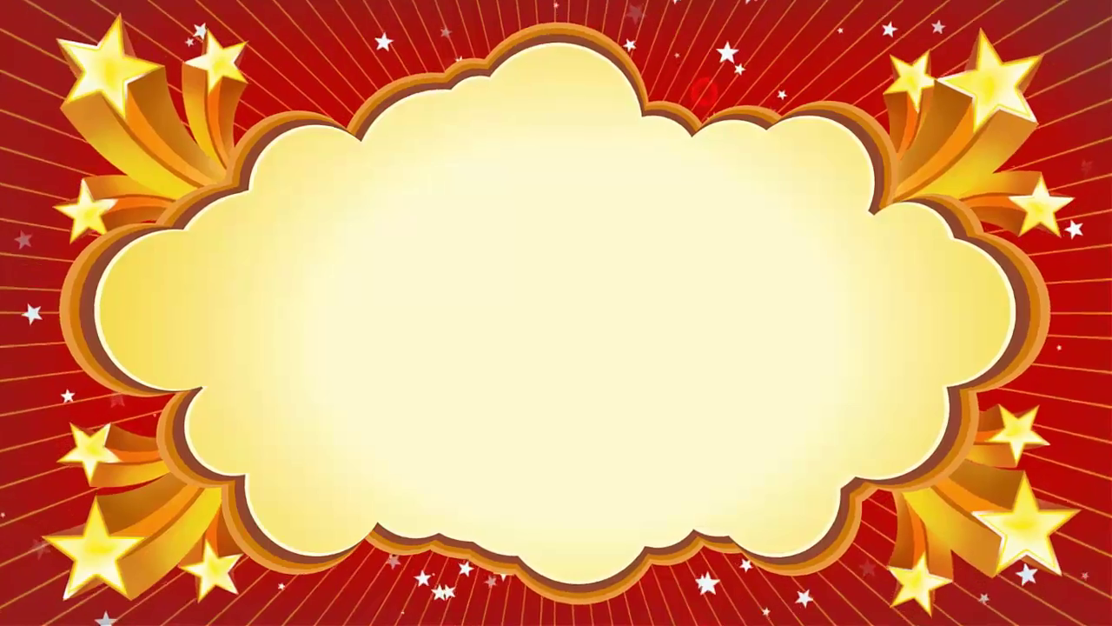